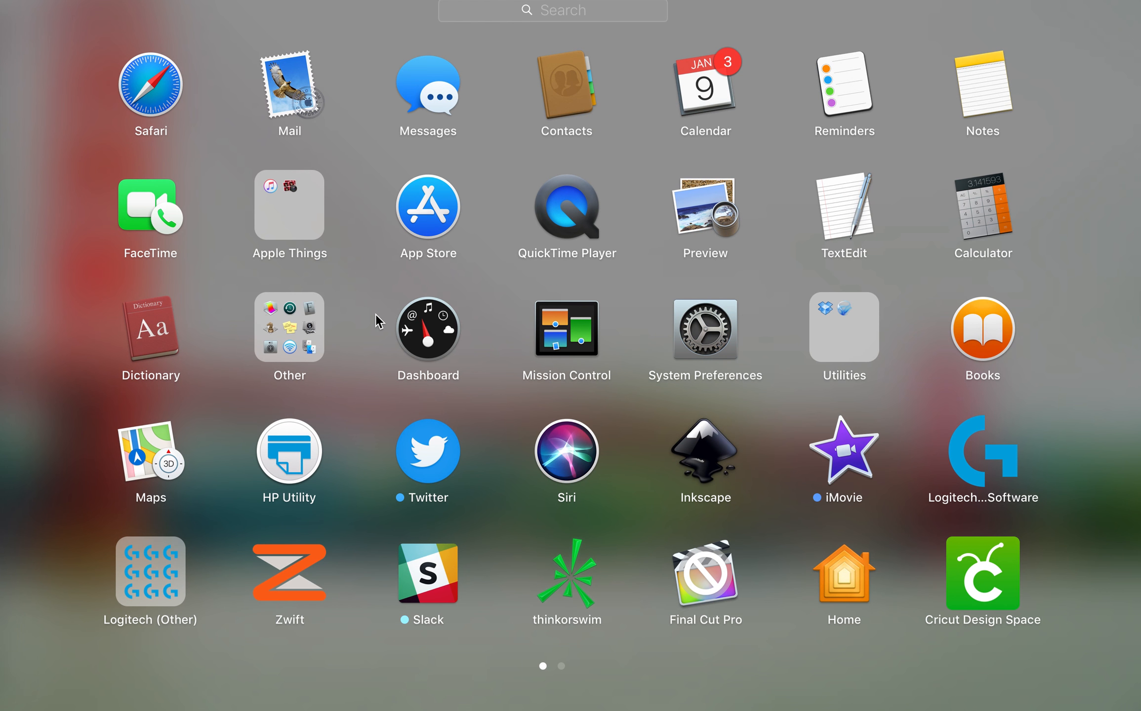
Launch Inkscape with a blank document
left_click(707, 453)
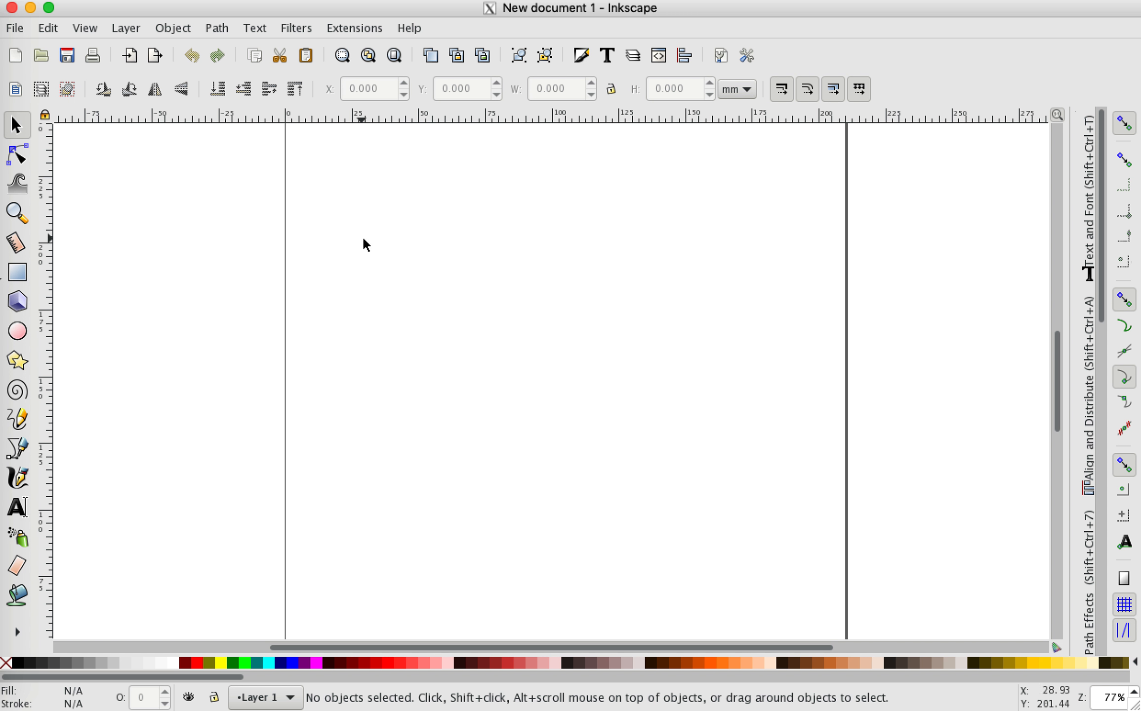
scroll(292, 282, "up", 2)
scroll(290, 277, "up", 2)
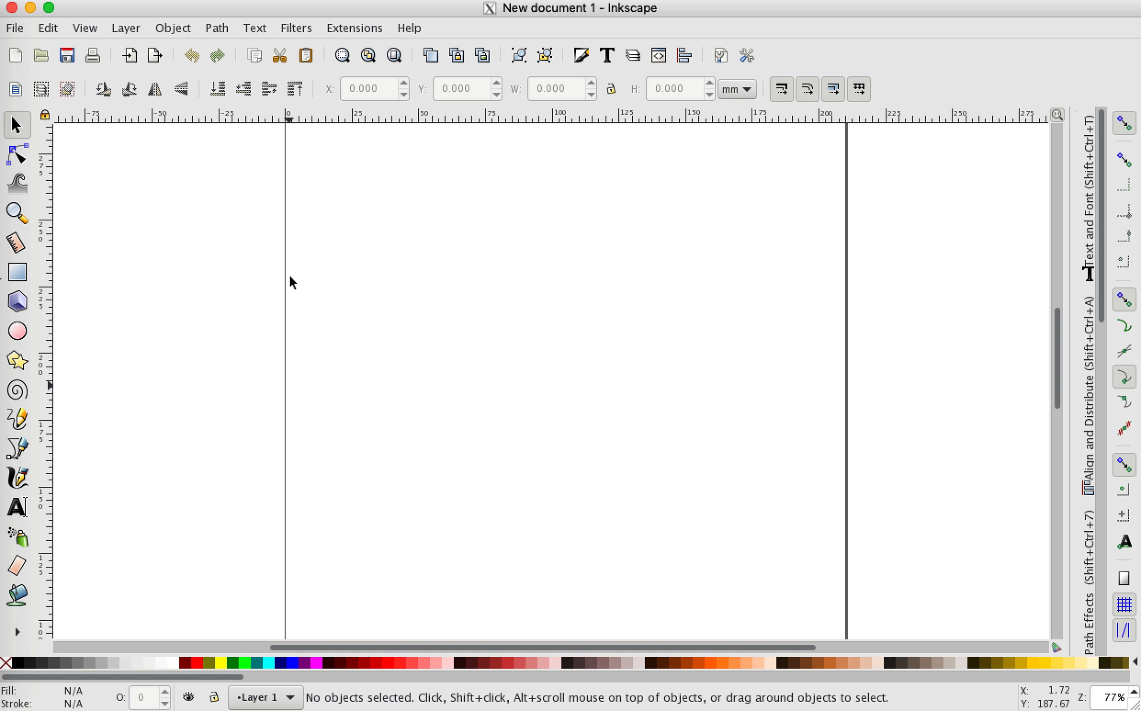
scroll(290, 277, "up", 1)
scroll(290, 277, "right", 1)
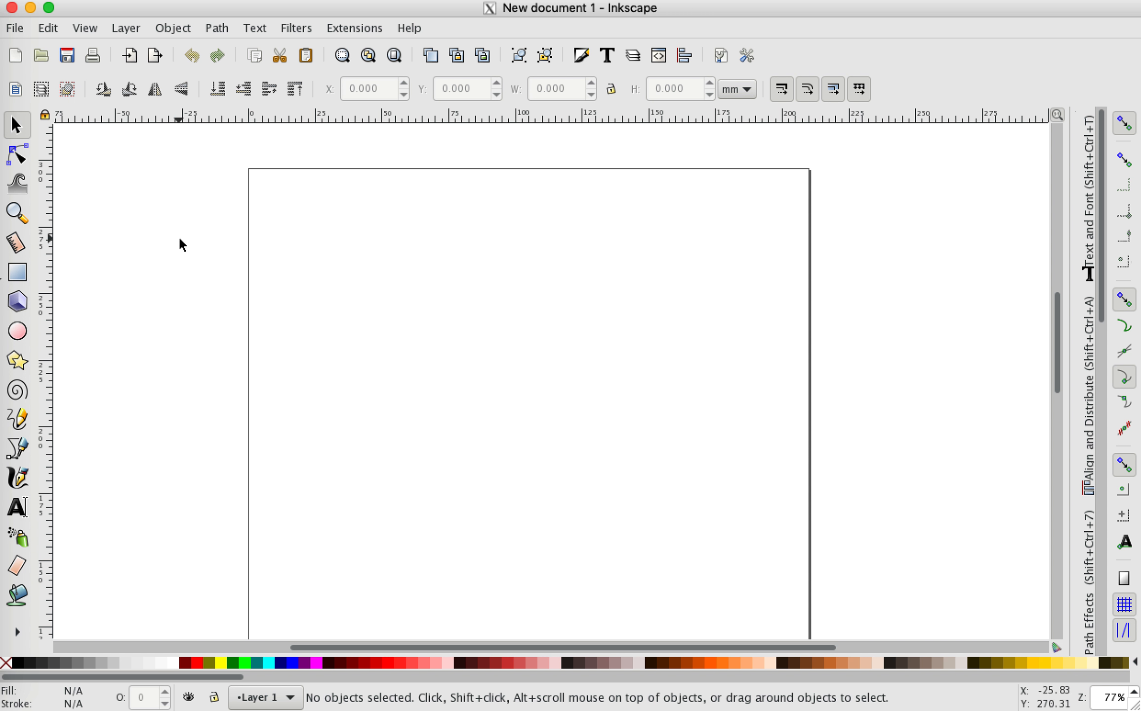
scroll(178, 236, "down", 1)
scroll(178, 235, "up", 1)
Try the Custom interface layout and return to the Default layout
left_click(94, 29)
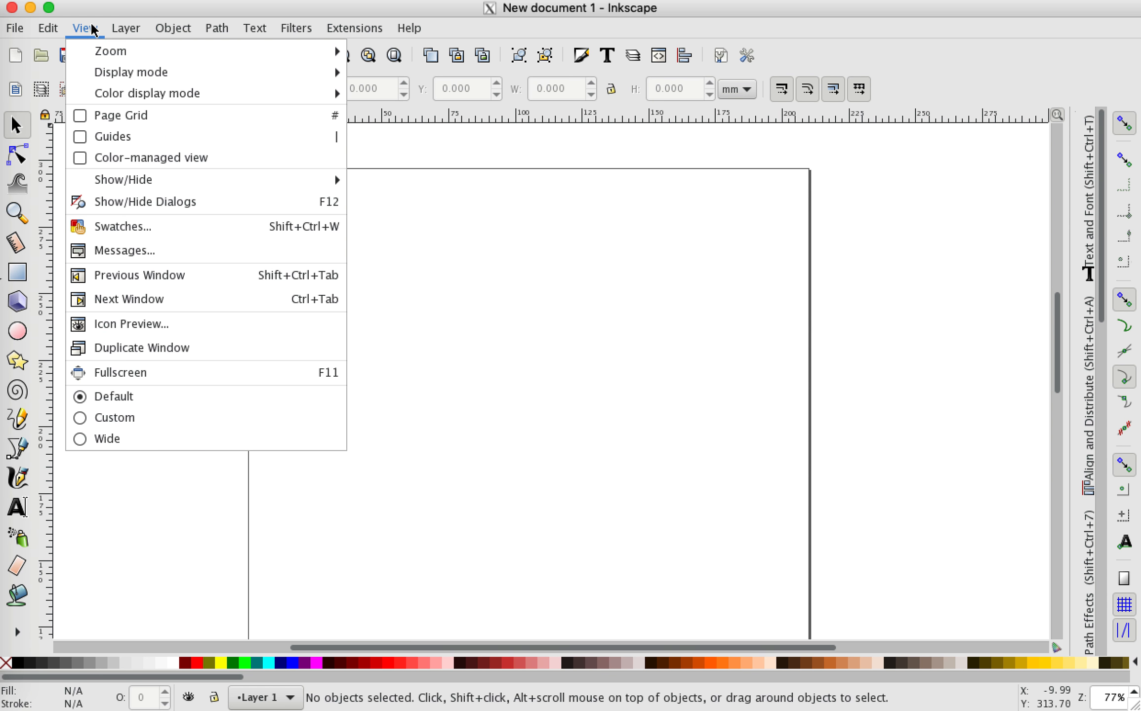
left_click(195, 418)
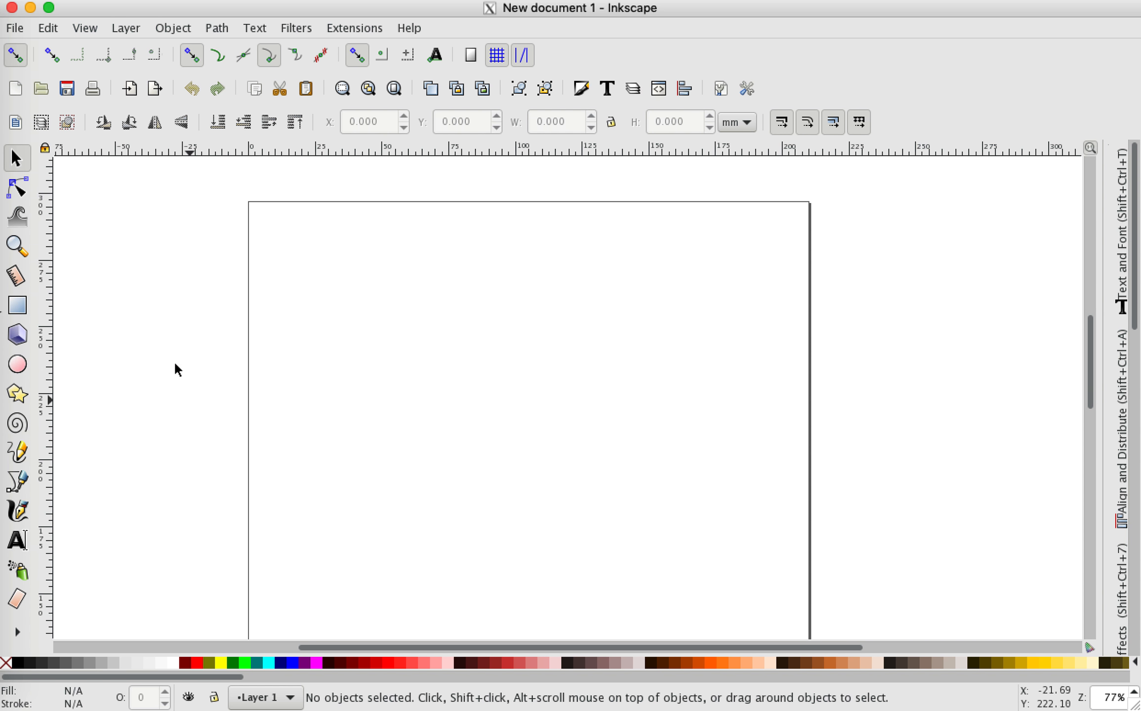
left_click(81, 29)
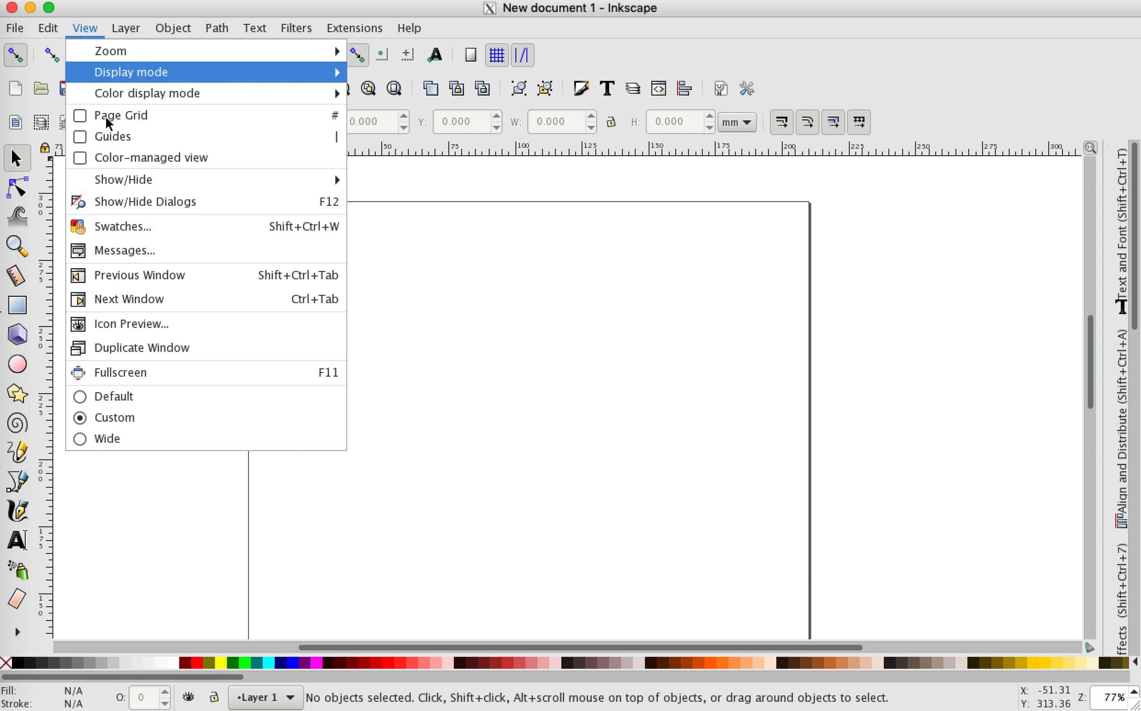
left_click(166, 399)
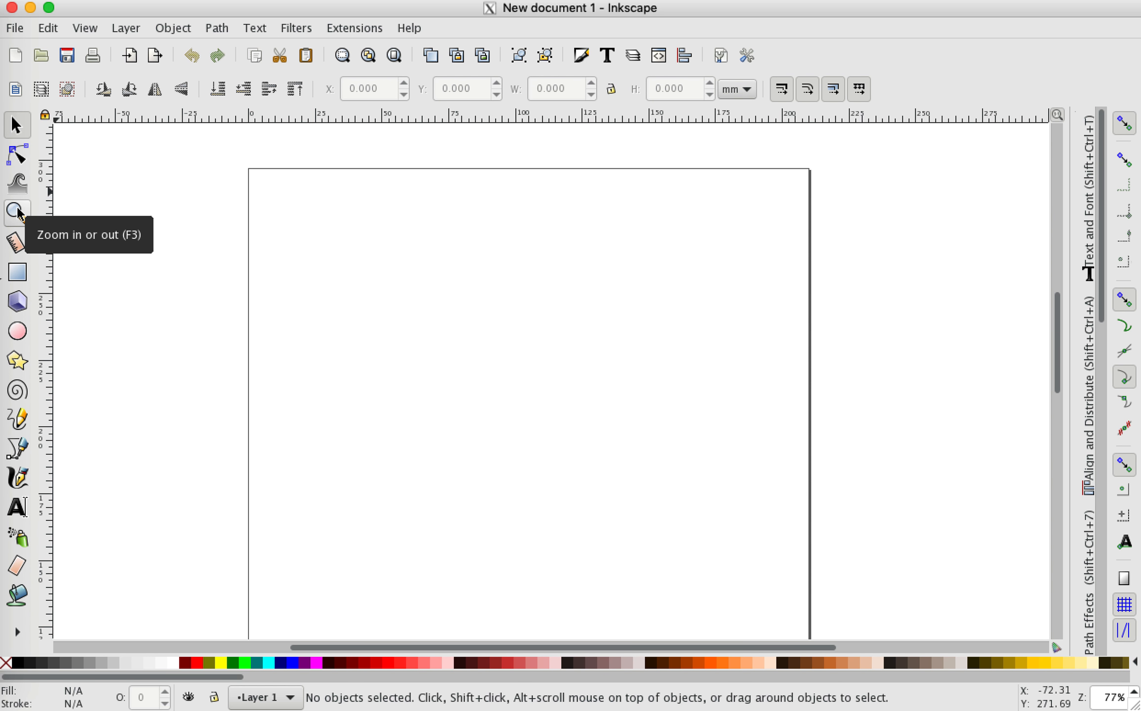
Draw a rectangle about 57 by 53 mm in the upper part of the page and make its corners sharp
left_click(17, 279)
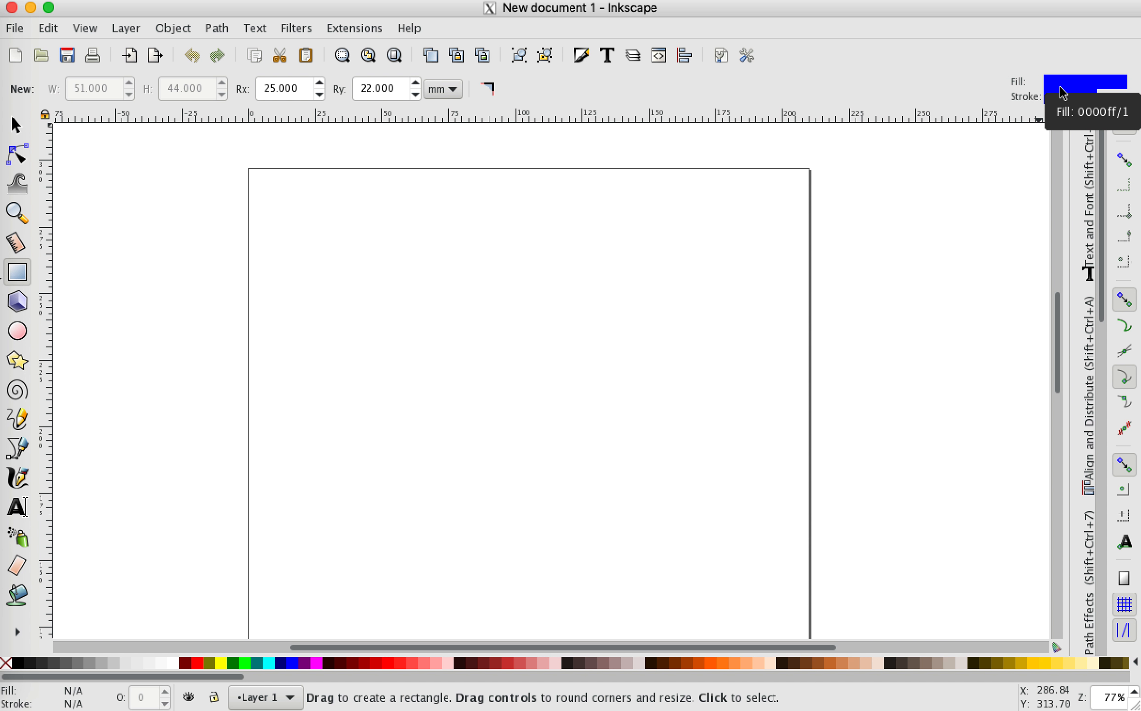
left_click_drag(387, 230, 539, 373)
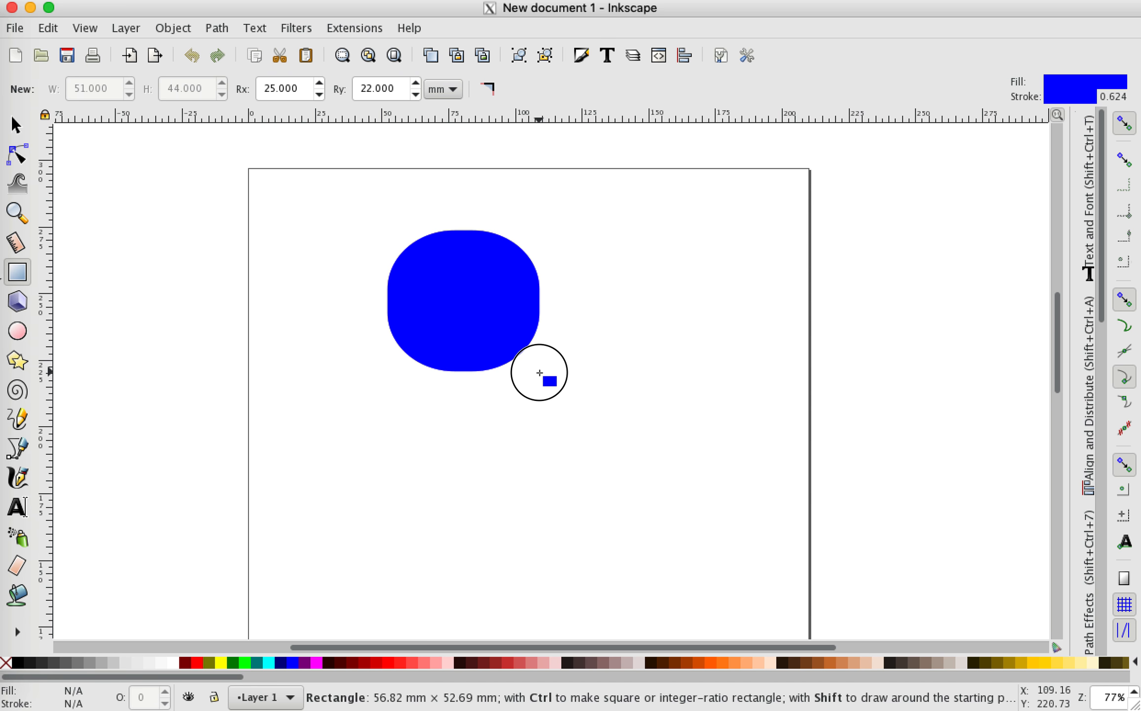
left_click_drag(540, 373, 539, 373)
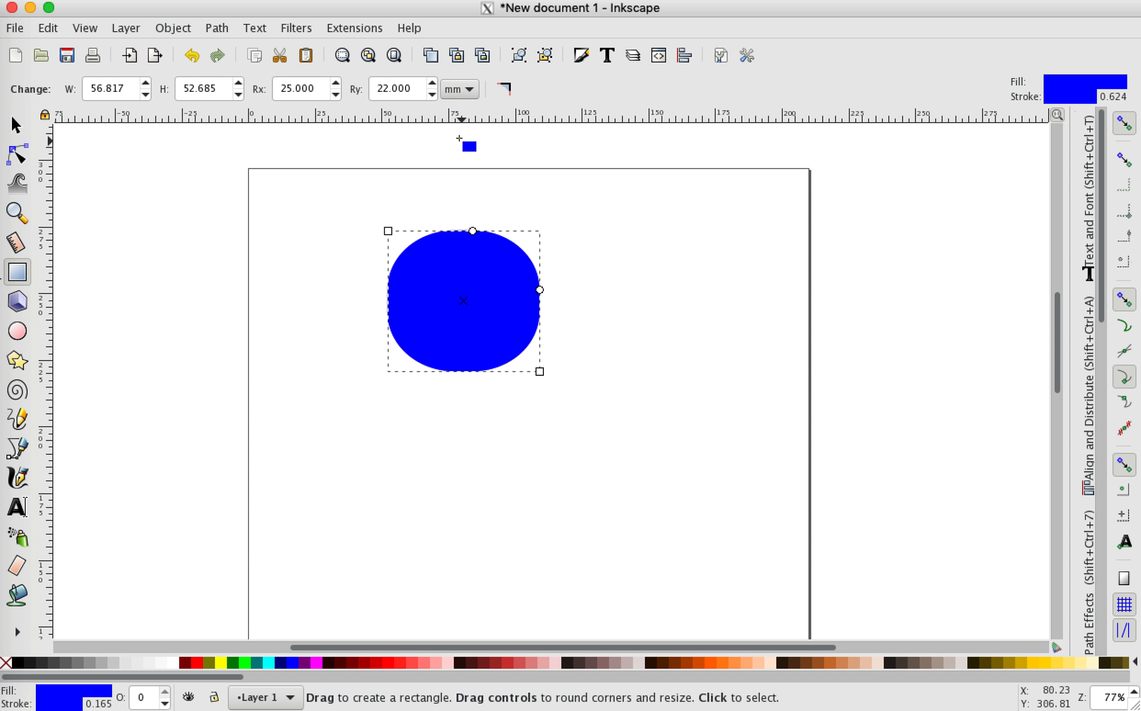
left_click(505, 90)
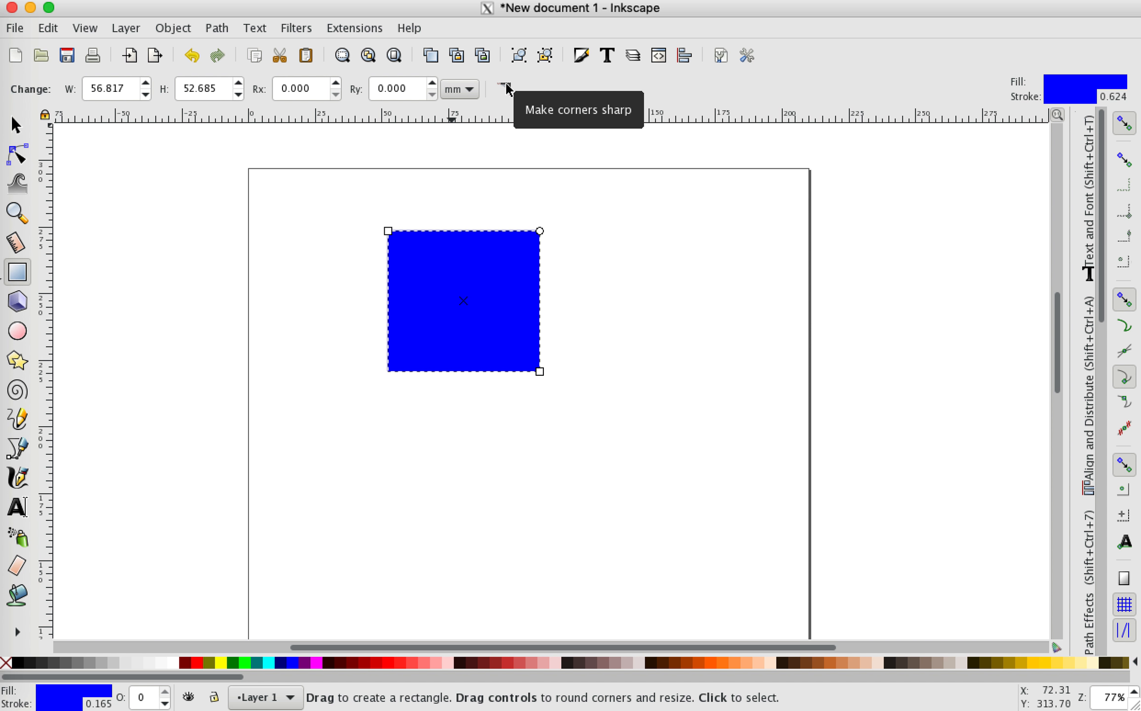
Draw two smaller rectangles beside the large one, about 22 by 17 mm and, above it, about 30 by 9 mm
left_click_drag(591, 290, 651, 335)
left_click_drag(586, 215, 666, 240)
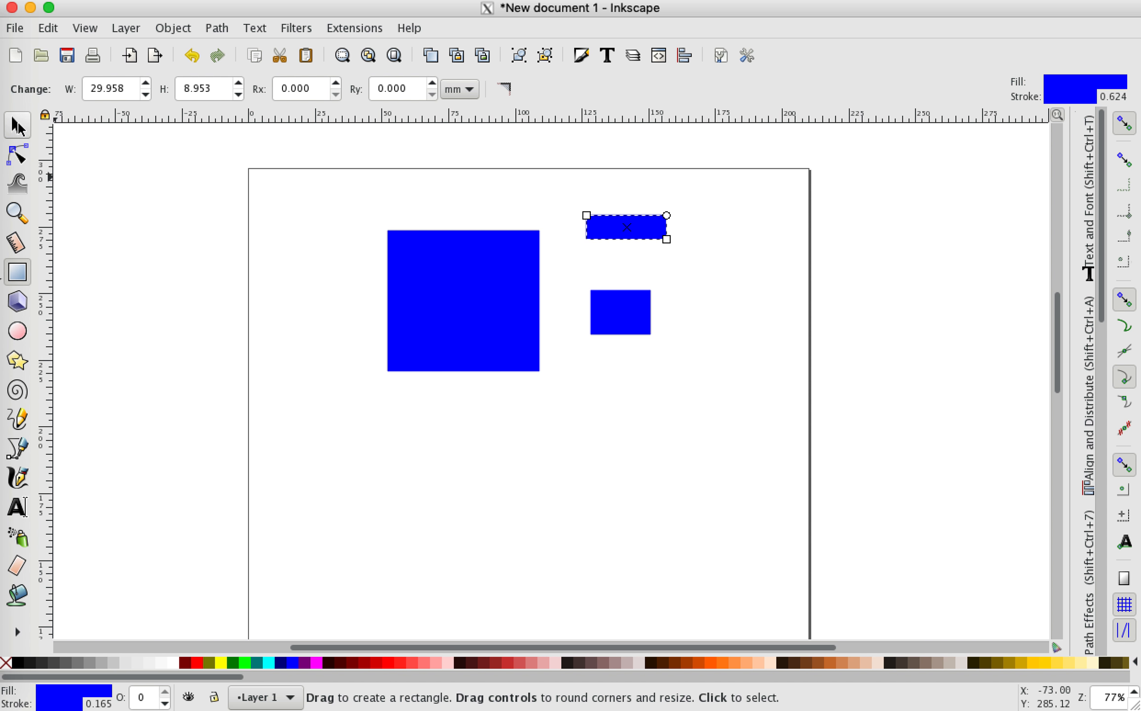
Scale the thin upper rectangle proportionally to about 76 by 23 mm and move it slightly away from the large one
left_click(17, 125)
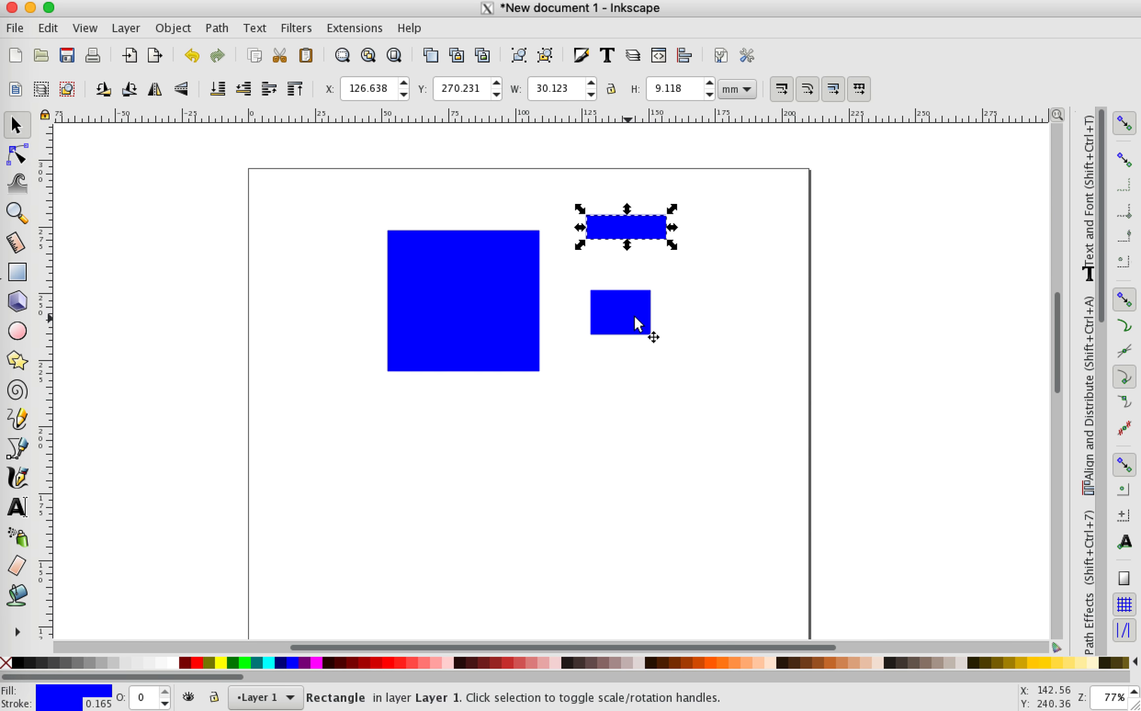
left_click_drag(670, 248, 726, 261)
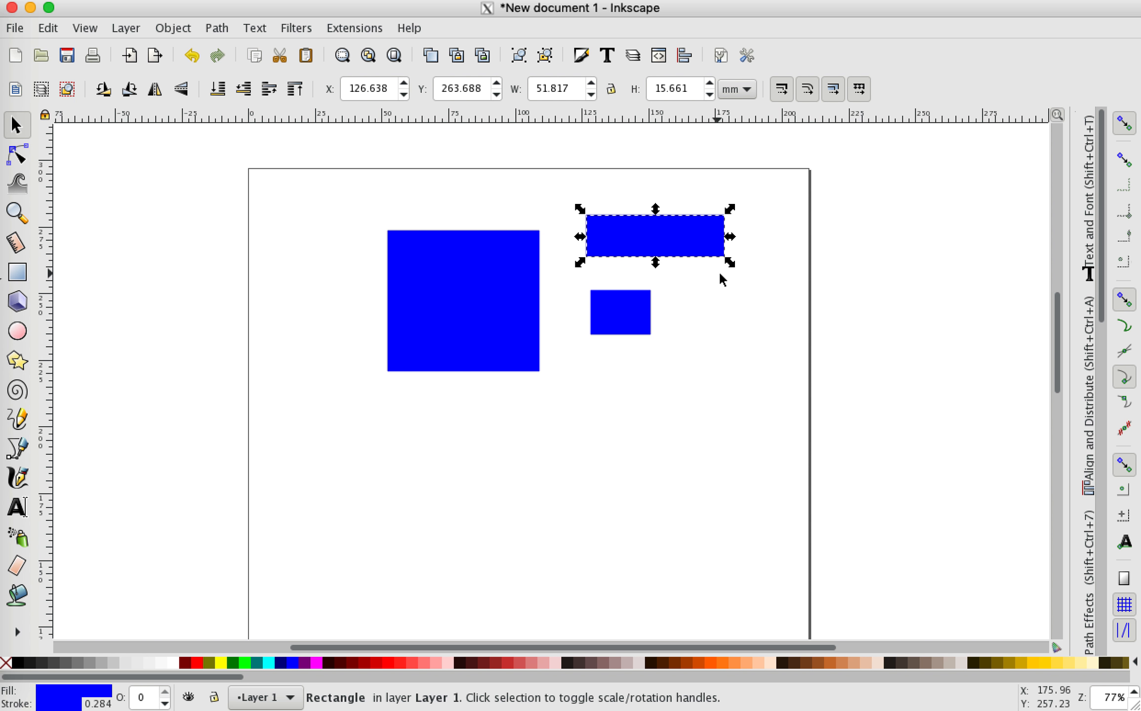
key("ctrl")
left_click_drag(732, 267, 764, 349)
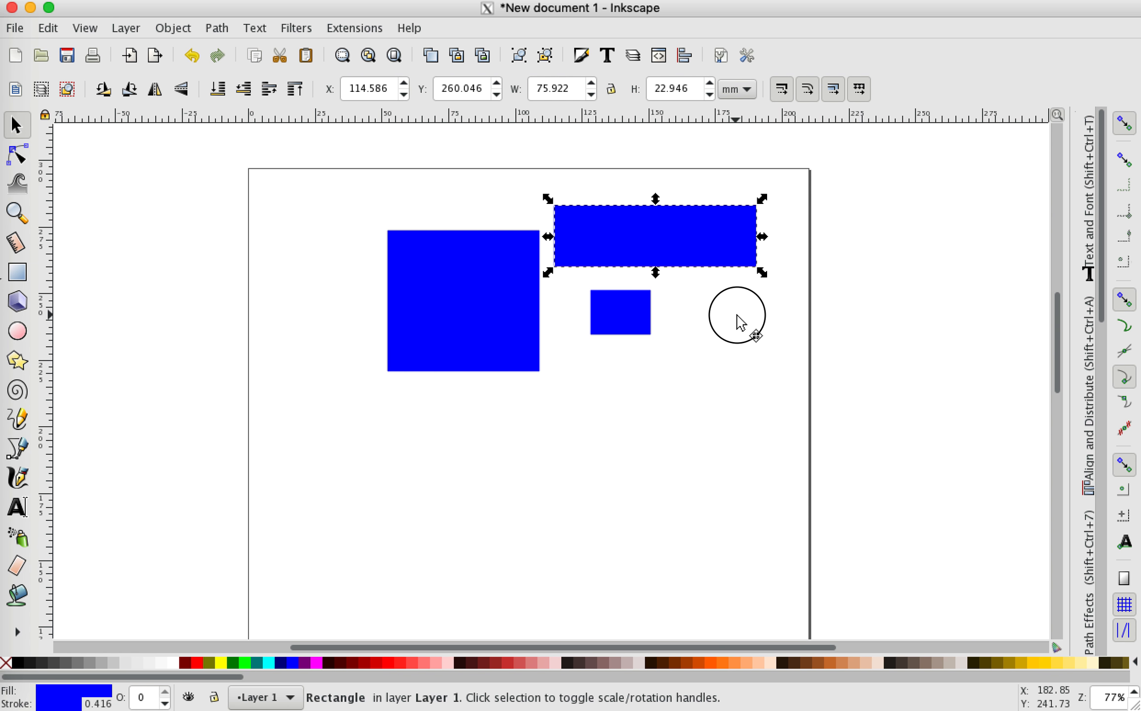
left_click_drag(690, 229, 713, 234)
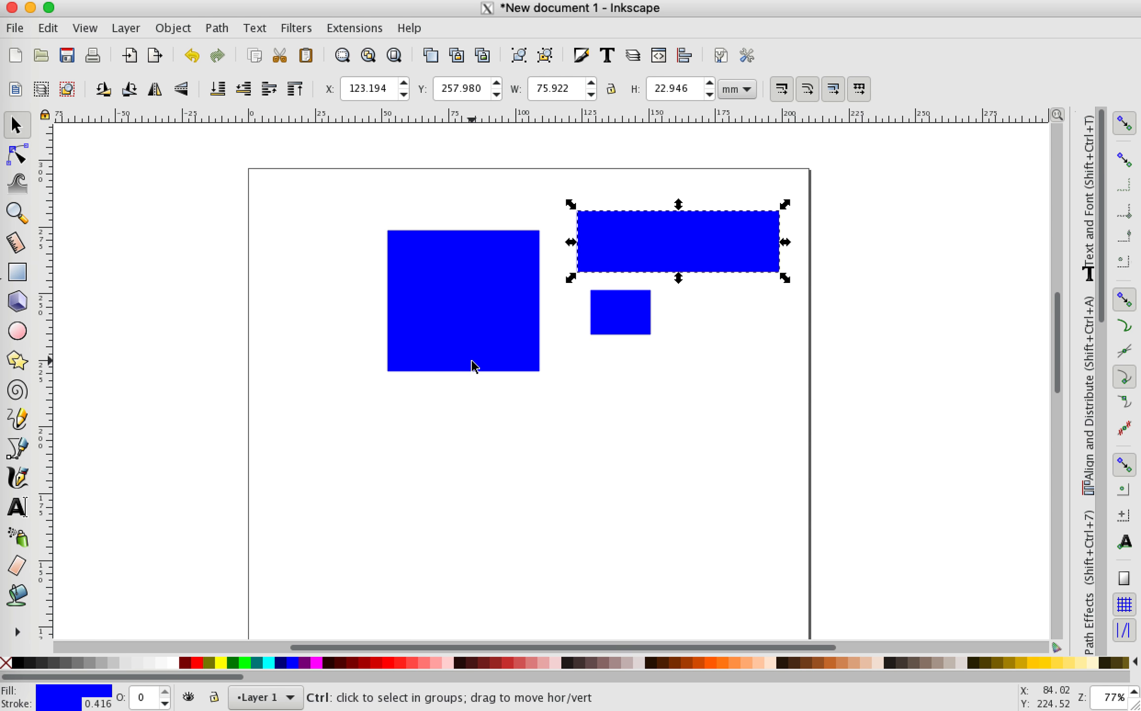
Try rotating the large rectangle clockwise about its centre, undo the rotation and clear the selection
scroll(473, 366, "up", 1)
left_click(507, 279)
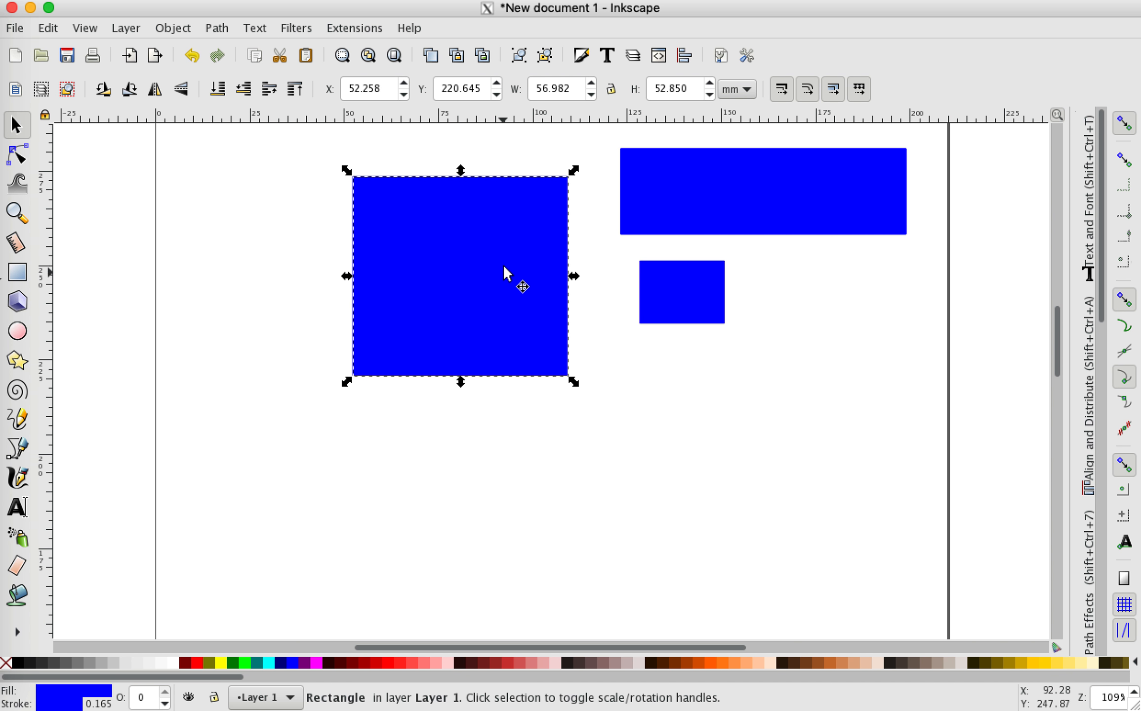
left_click(467, 266)
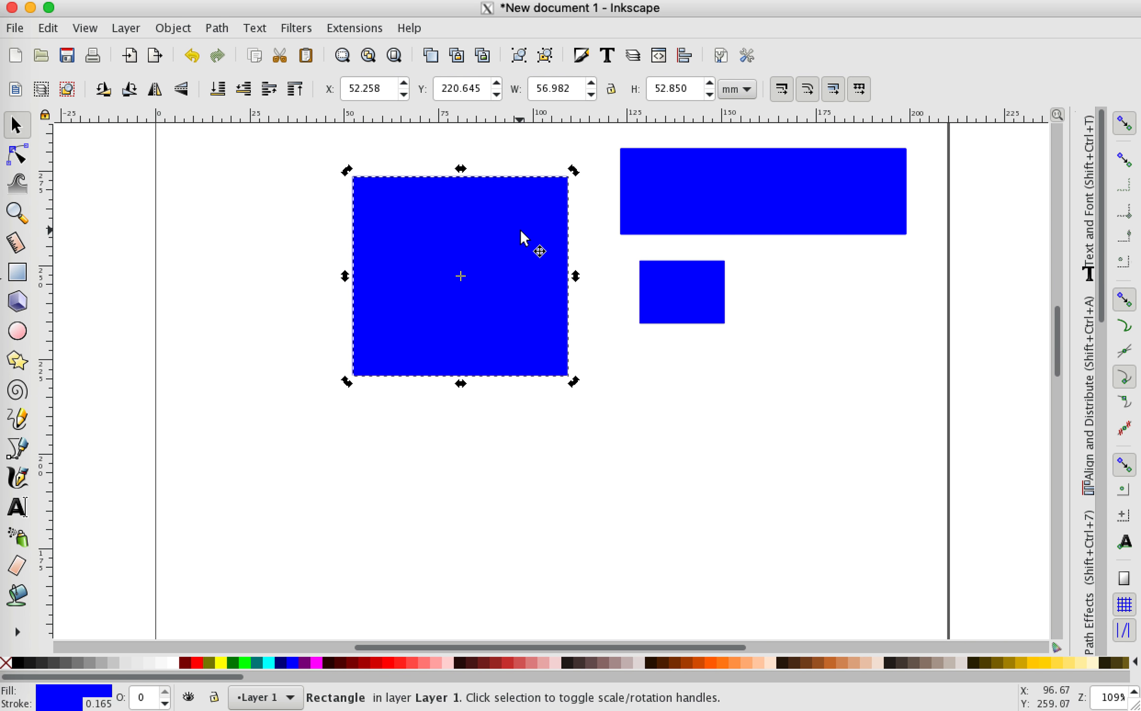
left_click_drag(573, 170, 606, 285)
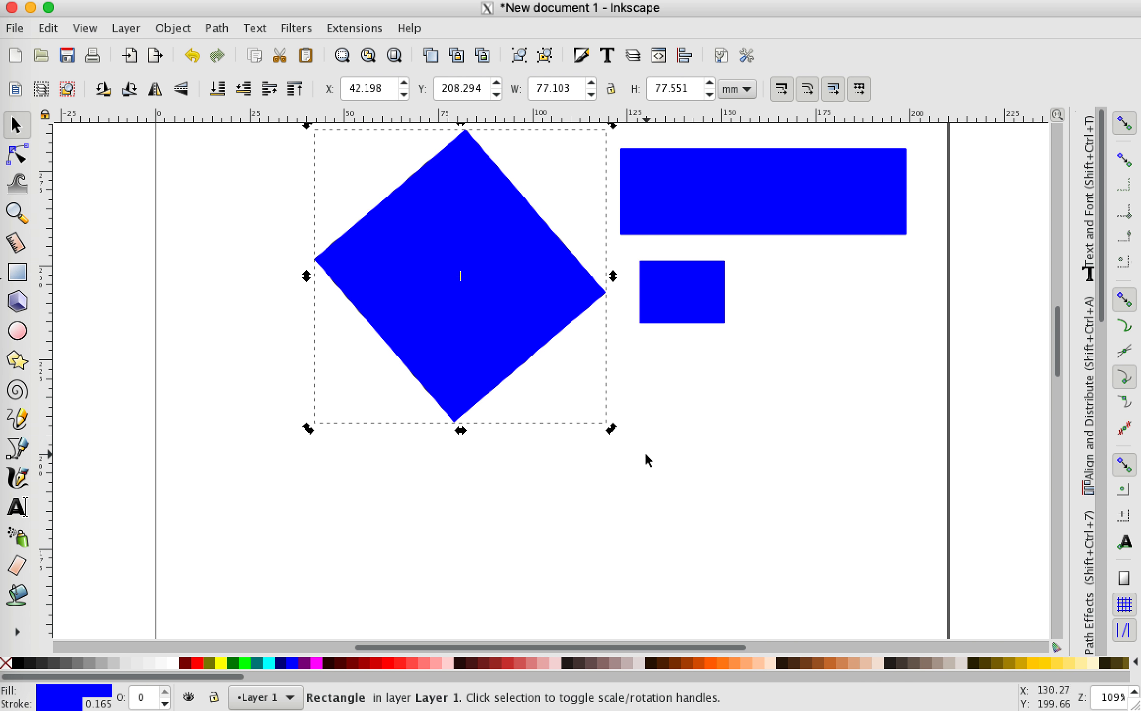
key("ctrl")
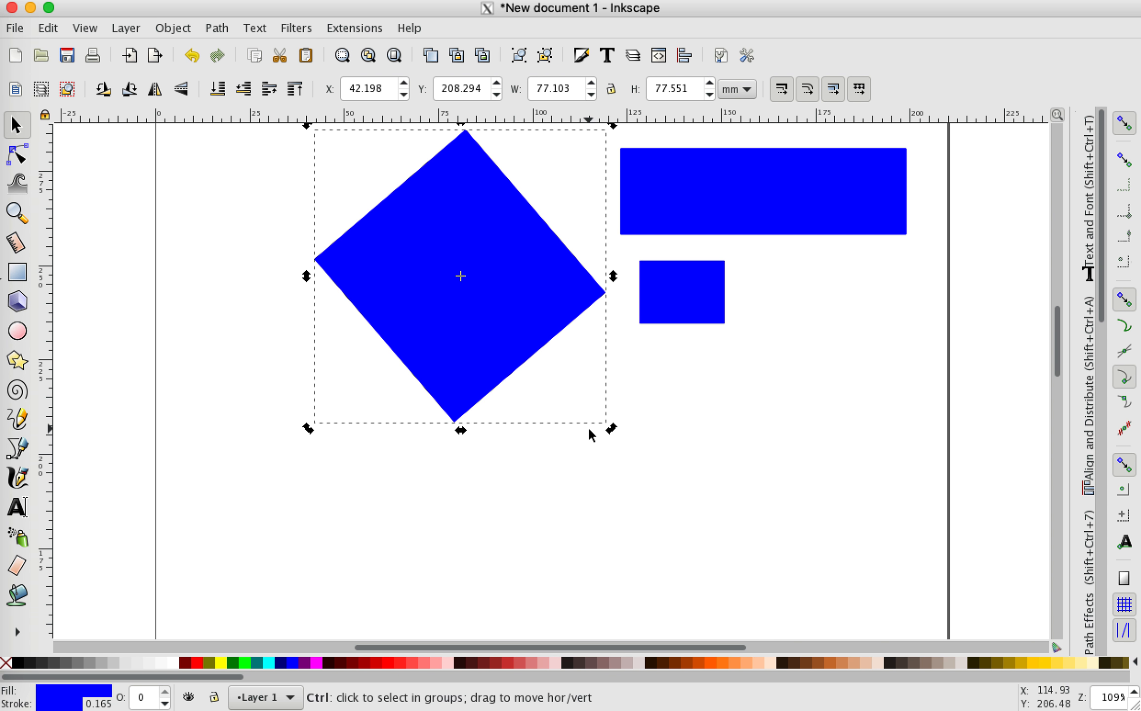
key("ctrl+z")
left_click(669, 495)
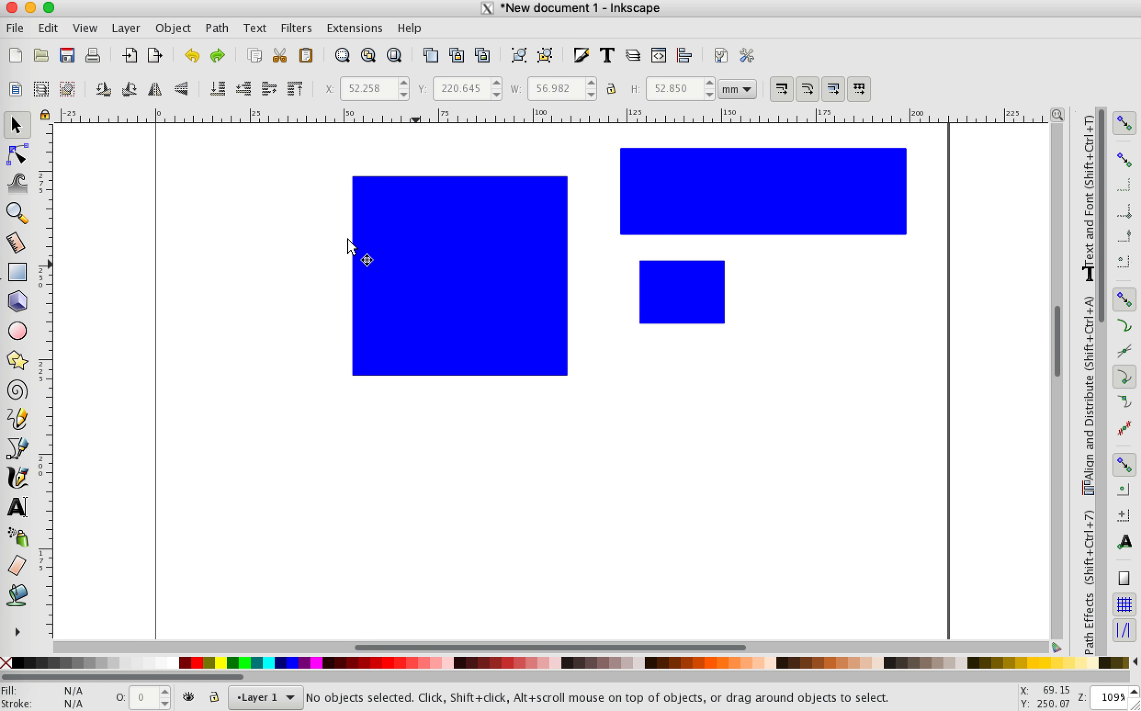
Shrink the large rectangle to about 53 by 46 mm and round its corners about 10.7 mm horizontally and 15.8 mm vertically
left_click(18, 157)
left_click(499, 264)
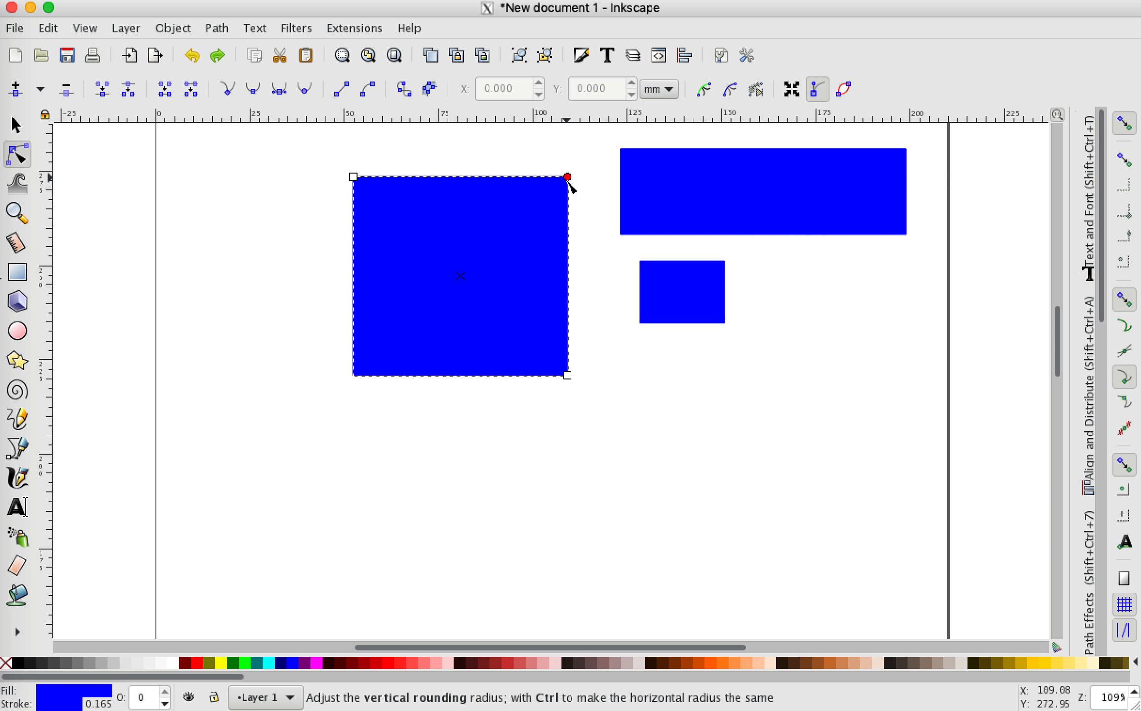
left_click_drag(567, 374, 552, 350)
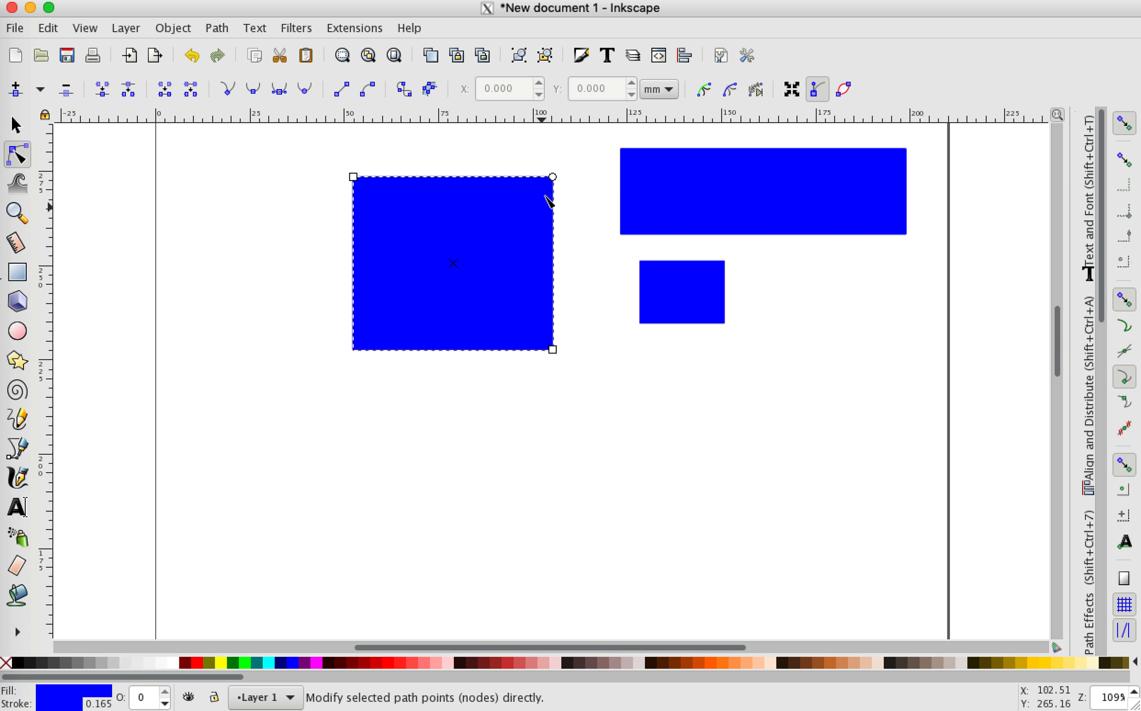
left_click_drag(553, 177, 553, 237)
left_click_drag(552, 176, 512, 177)
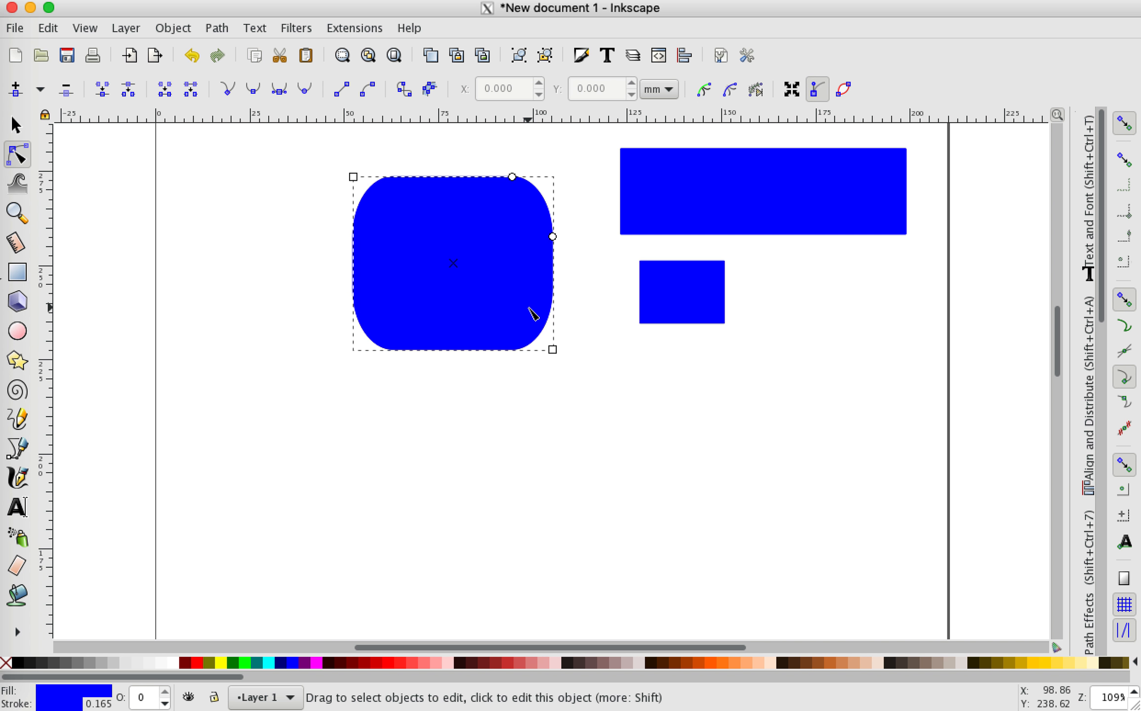
Fill the small rectangle with magenta, and replace that fill with light blue
left_click(16, 126)
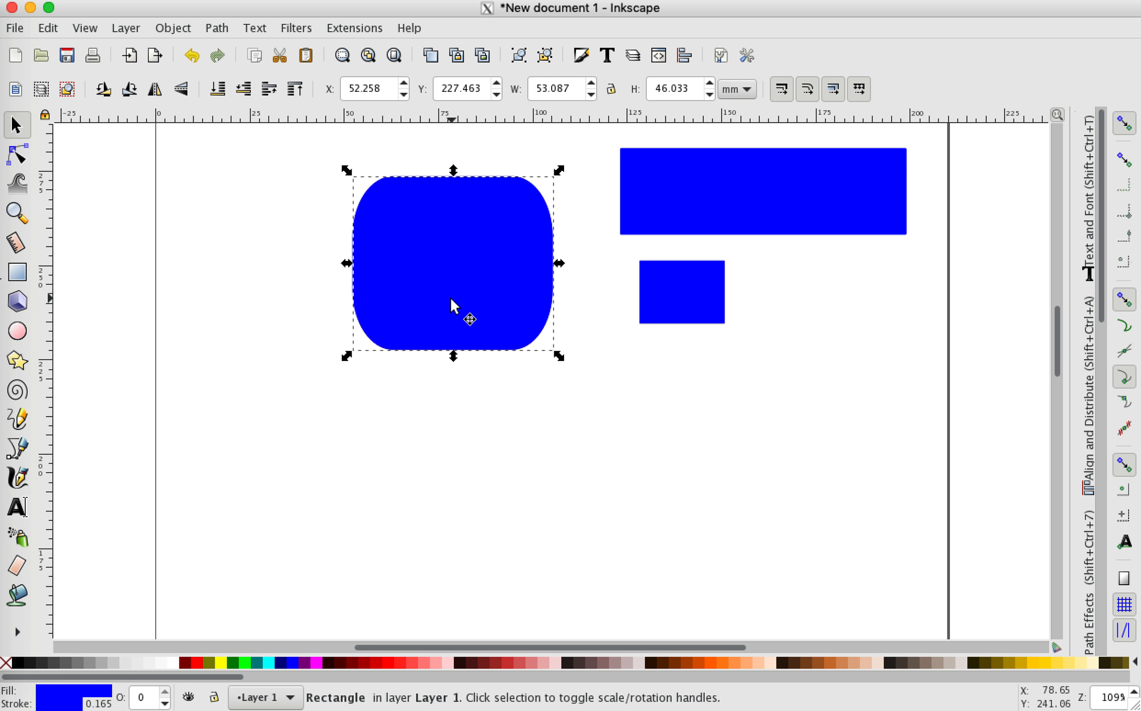
left_click(17, 155)
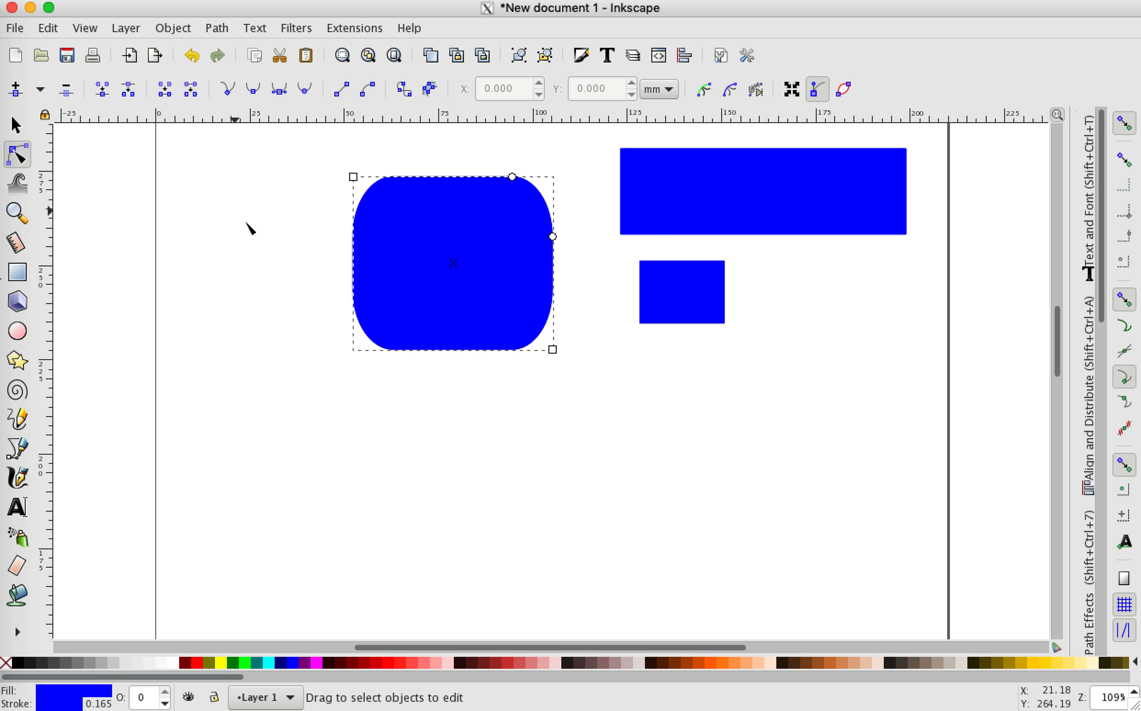
left_click(682, 291)
left_click(316, 662)
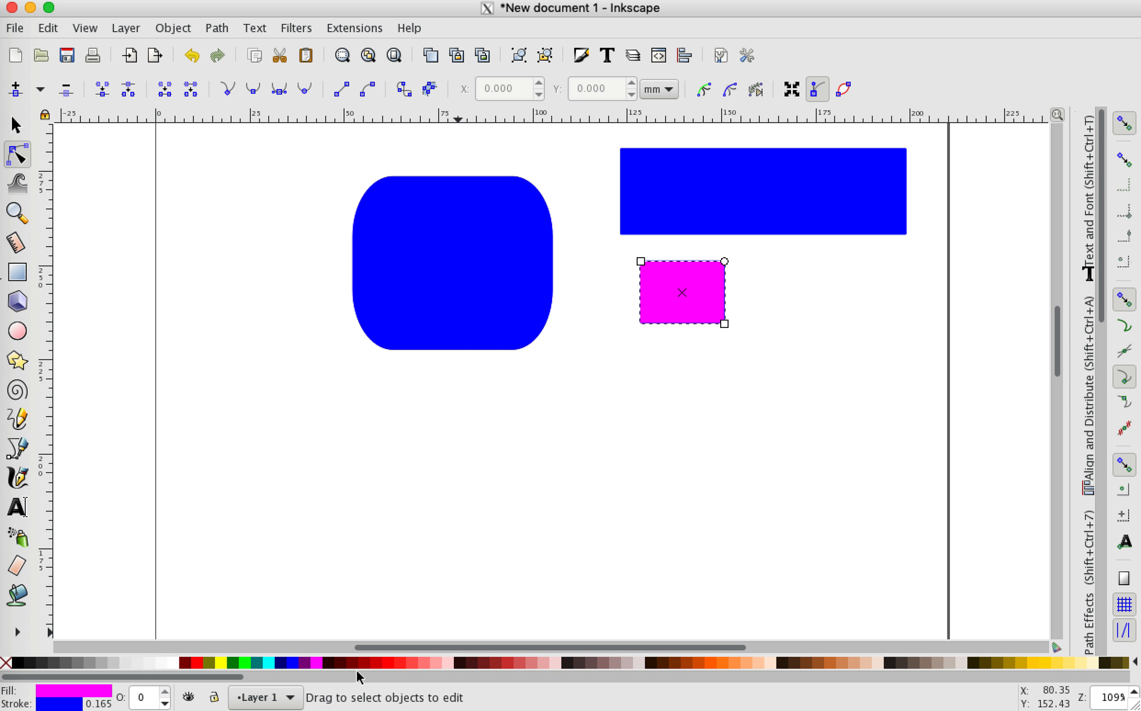
scroll(375, 668, "right", 10)
scroll(373, 666, "right", 10)
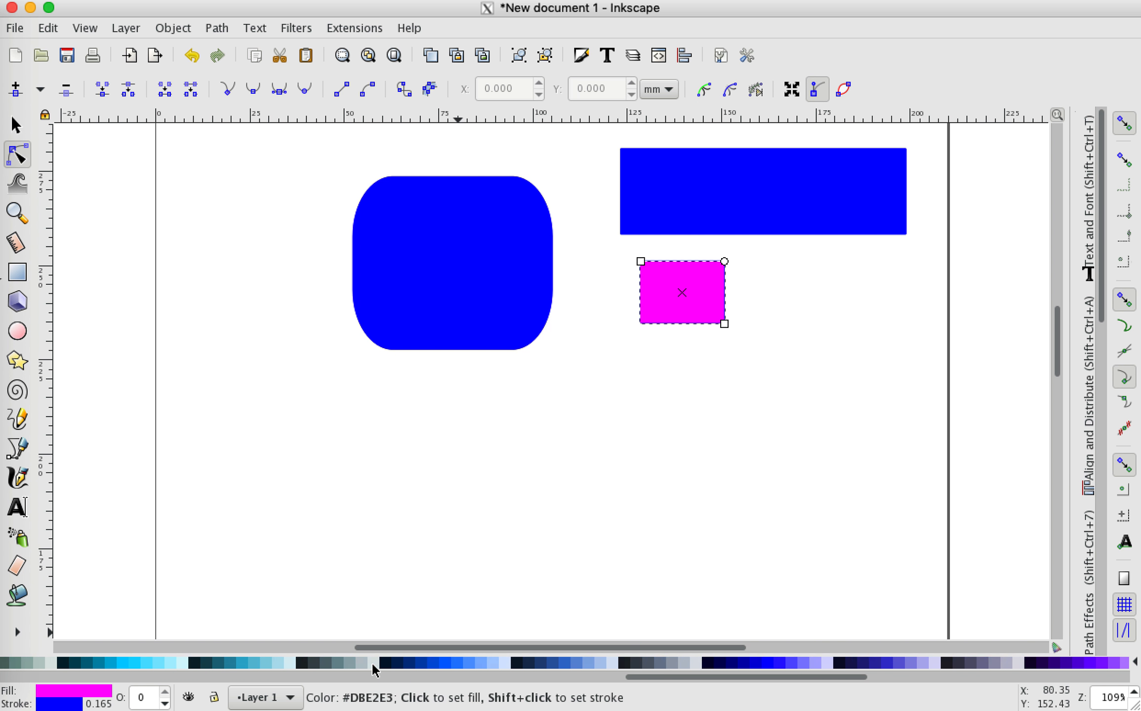
scroll(438, 667, "left", 3)
left_click(270, 663)
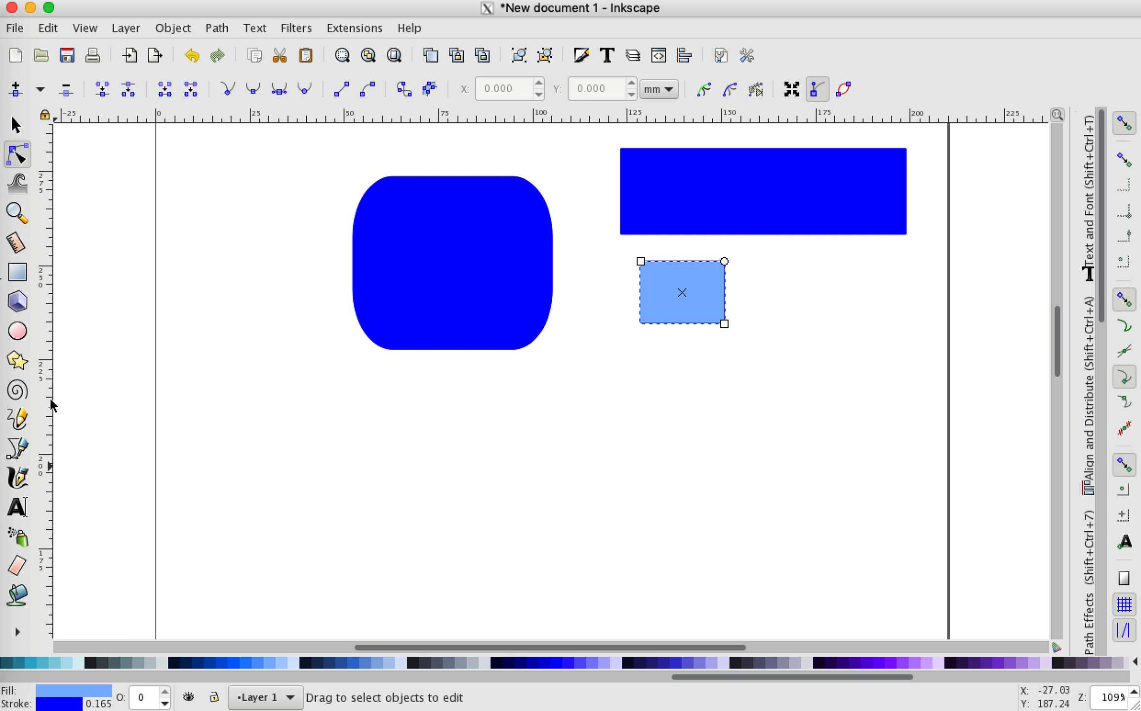
Set the large rounded rectangle's horizontal corner radius to 20 mm, and extend it freehand to about 24.4 mm
left_click(16, 126)
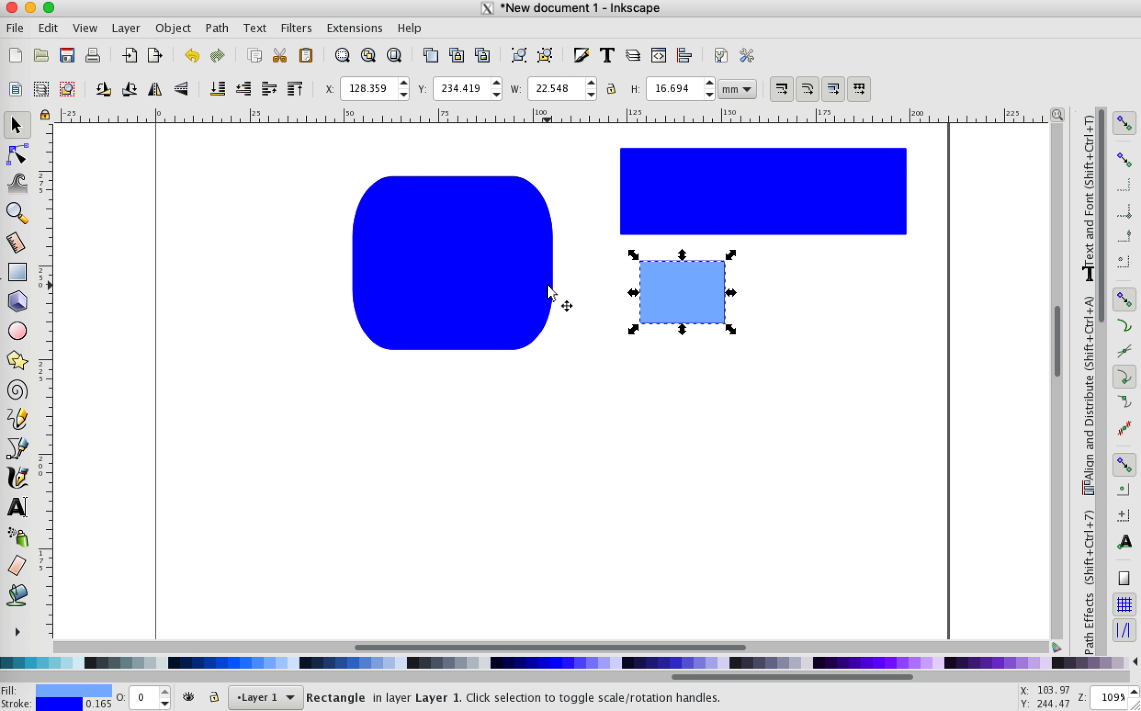
left_click(509, 274)
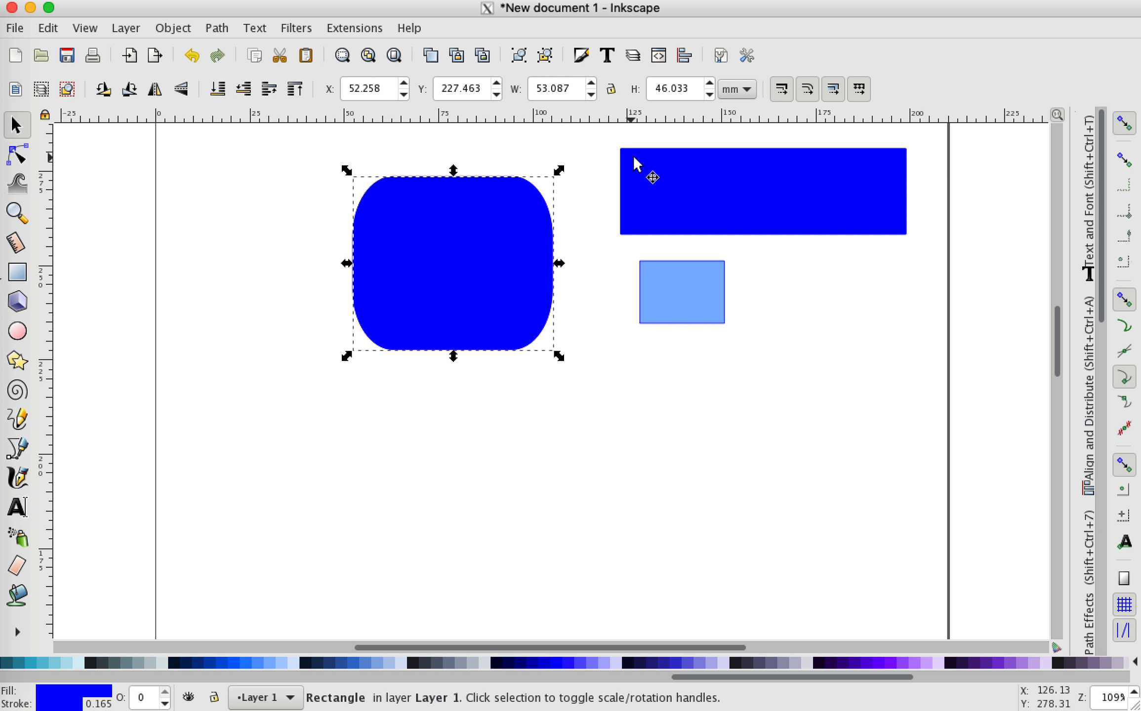
left_click(18, 272)
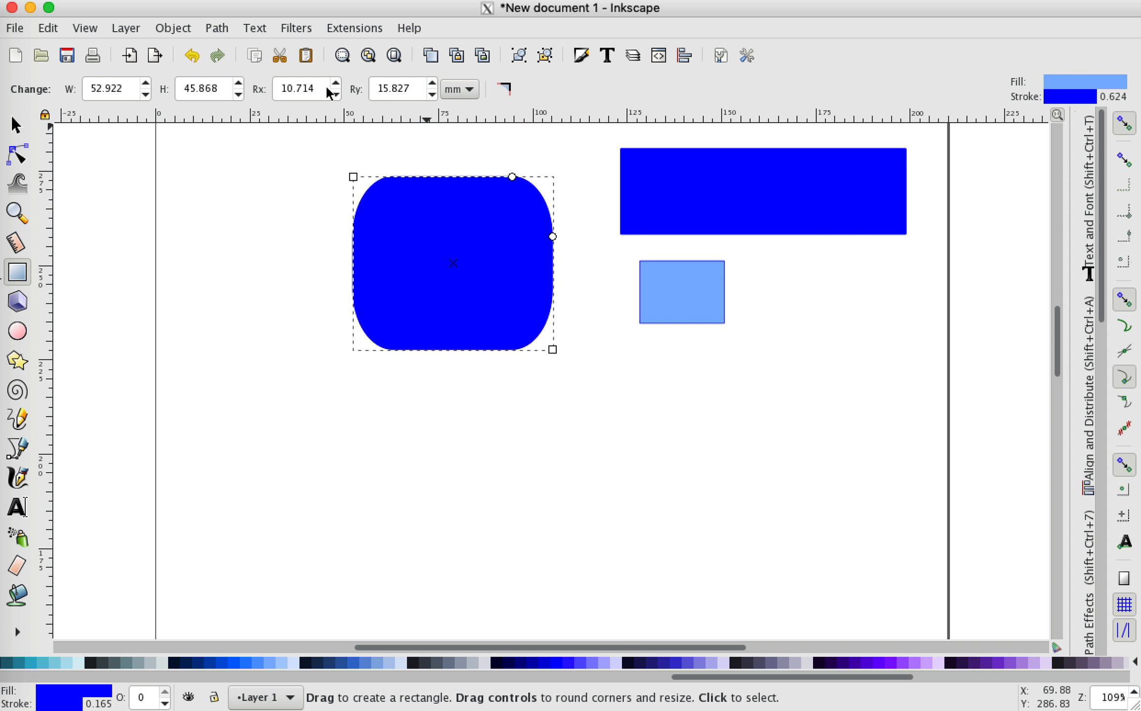
left_click_drag(319, 88, 276, 88)
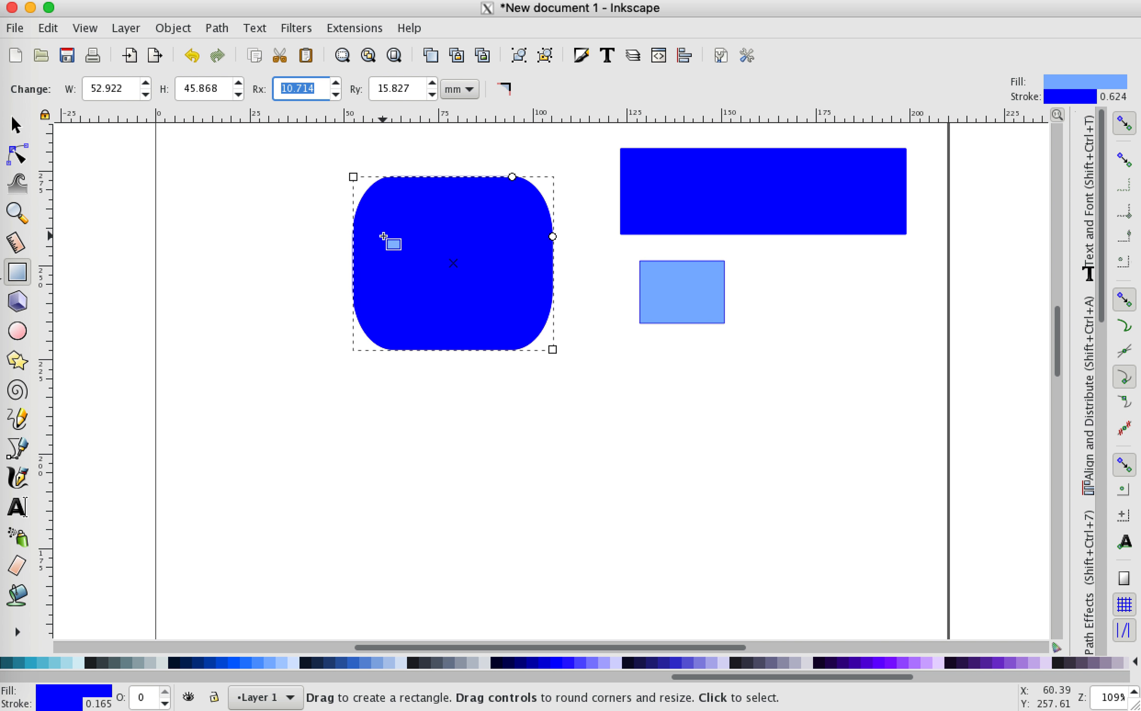
type("20")
key("Tab")
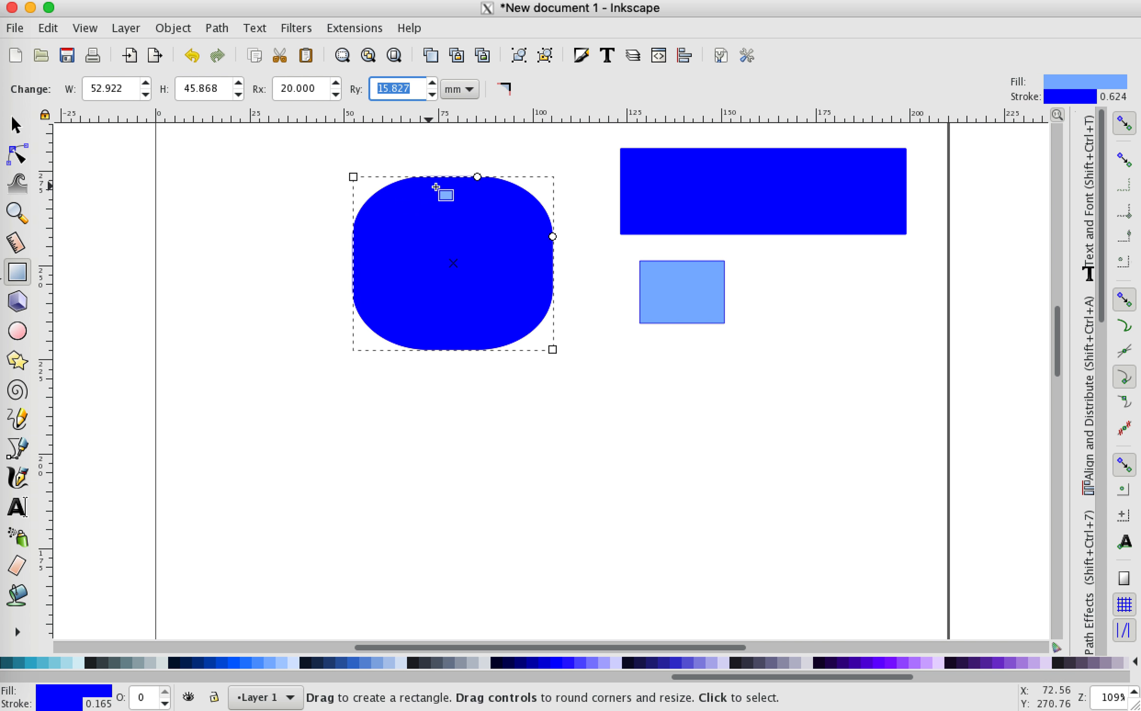
left_click_drag(477, 177, 460, 177)
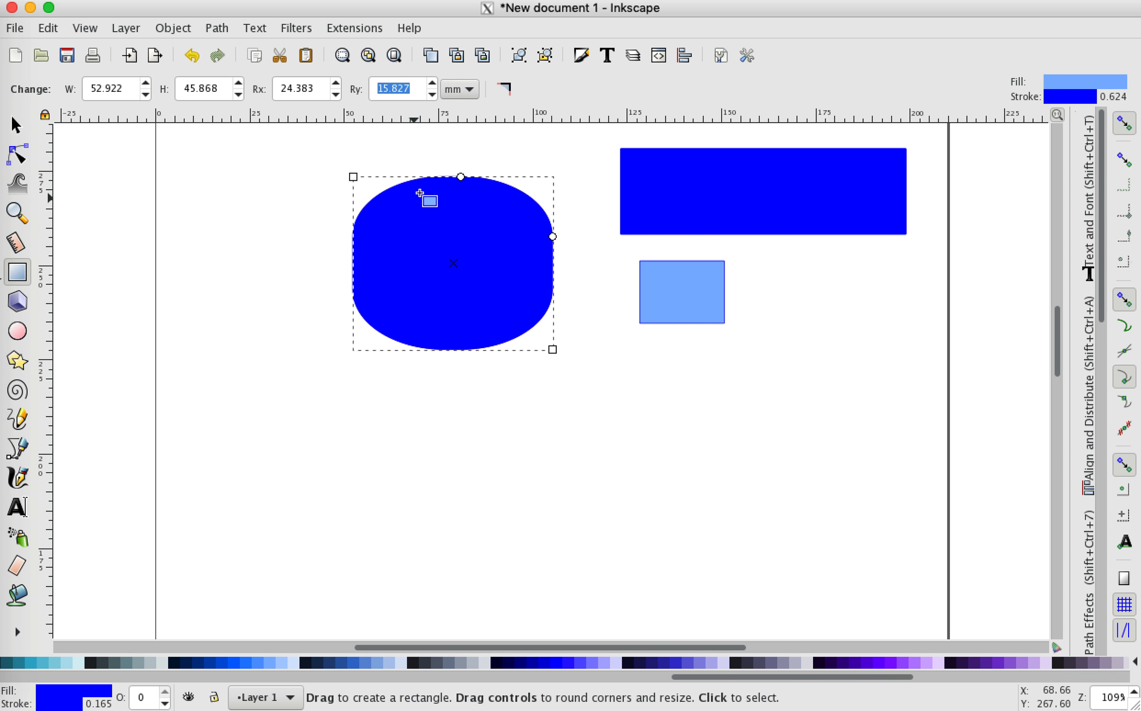
Set the large rounded rectangle's height to 20 mm
double_click(223, 93)
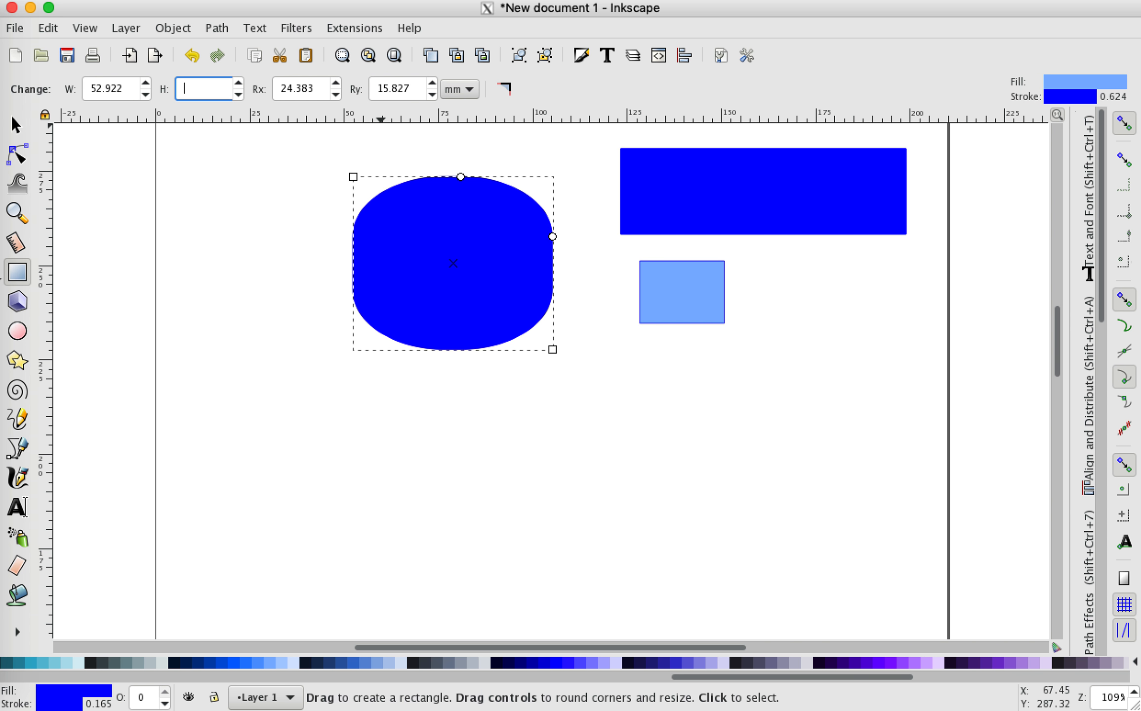
key("Tab")
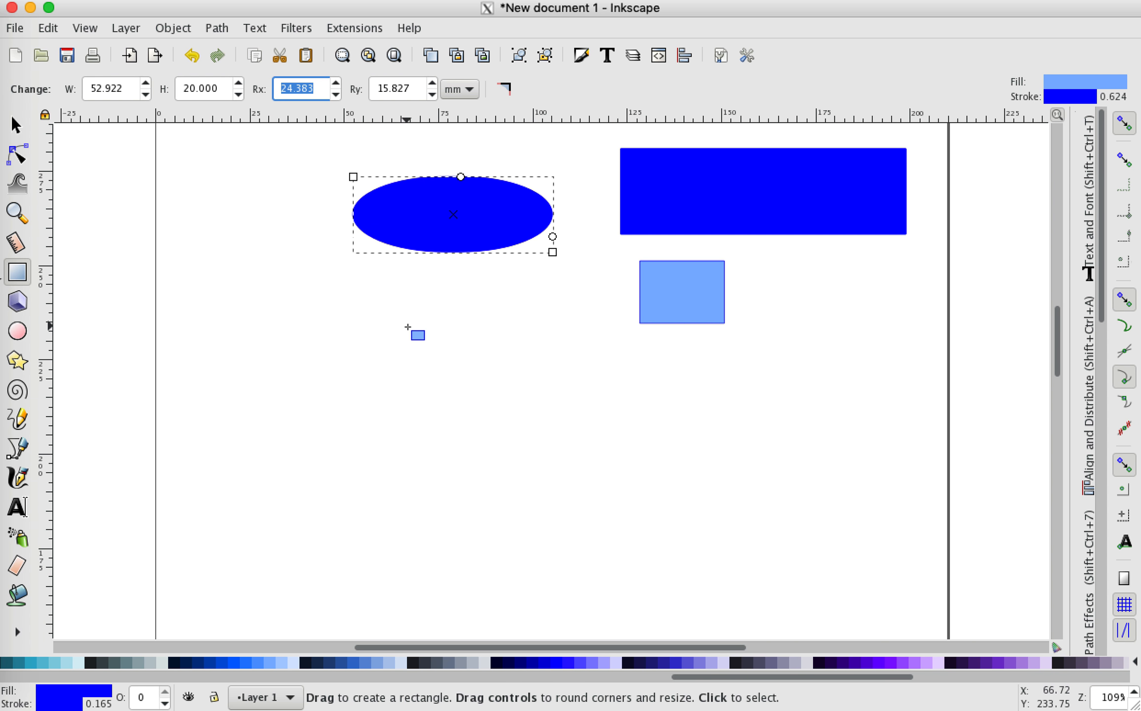
Move the wide blue rectangle about 12.7 mm left and 4.6 mm down, closer to the rounded shape
scroll(408, 327, "up", 4)
scroll(408, 328, "down", 3)
scroll(407, 327, "right", 1)
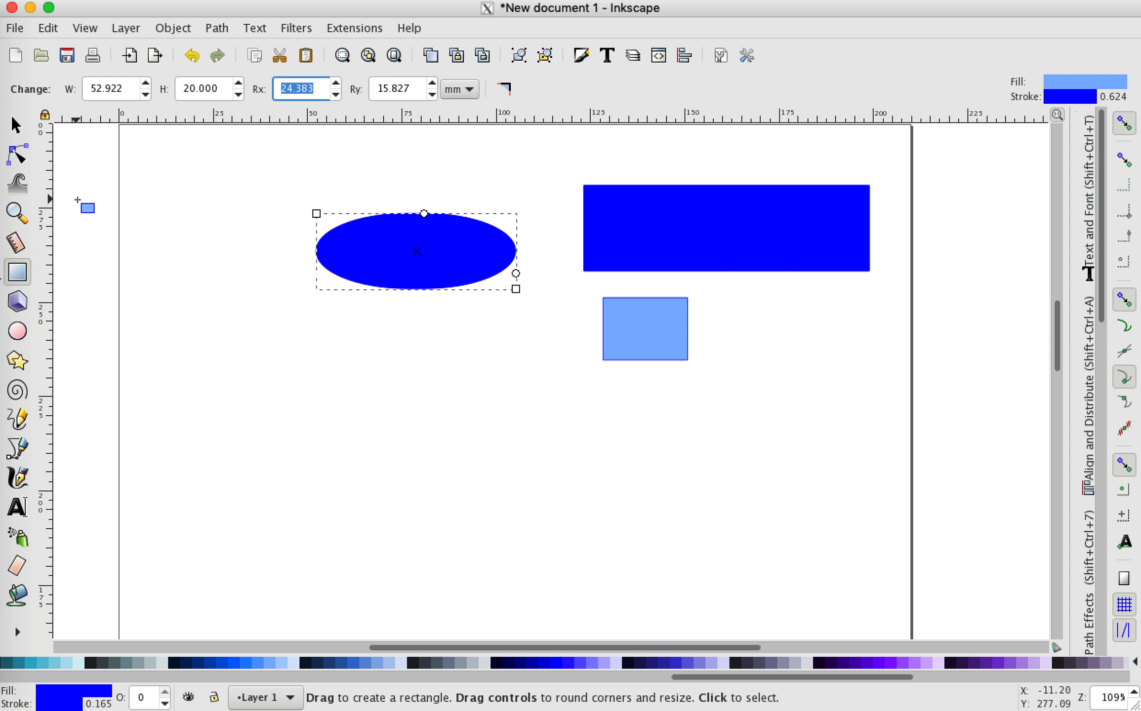
left_click(17, 125)
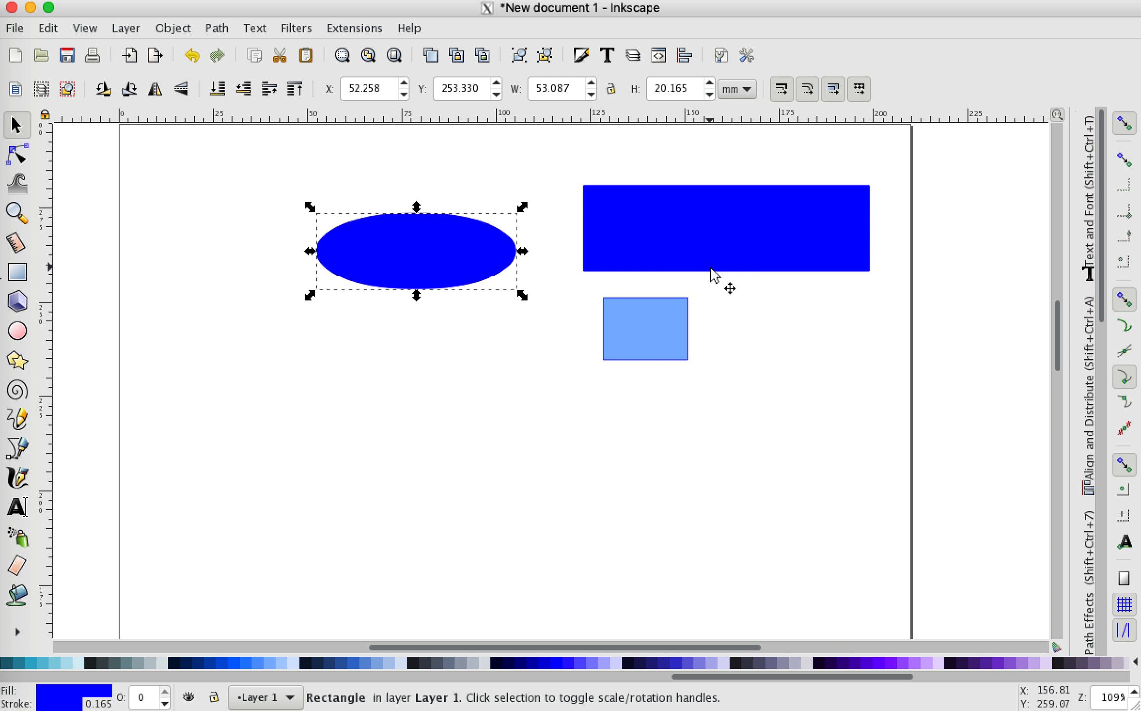
left_click(685, 247)
left_click_drag(685, 247, 633, 261)
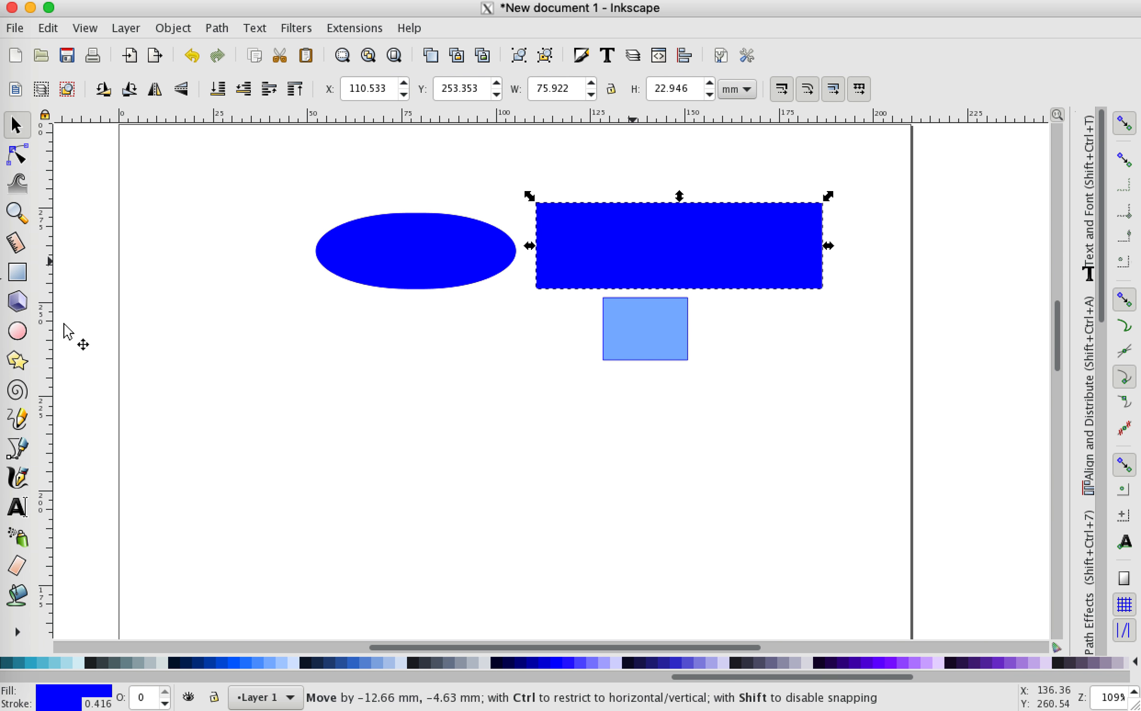
Draw a 3D box in perspective below the rounded shape, with its upper corner overlapping that shape
left_click(22, 298)
left_click_drag(369, 390, 405, 374)
scroll(547, 455, "down", 15)
scroll(547, 455, "up", 12)
scroll(548, 455, "up", 3)
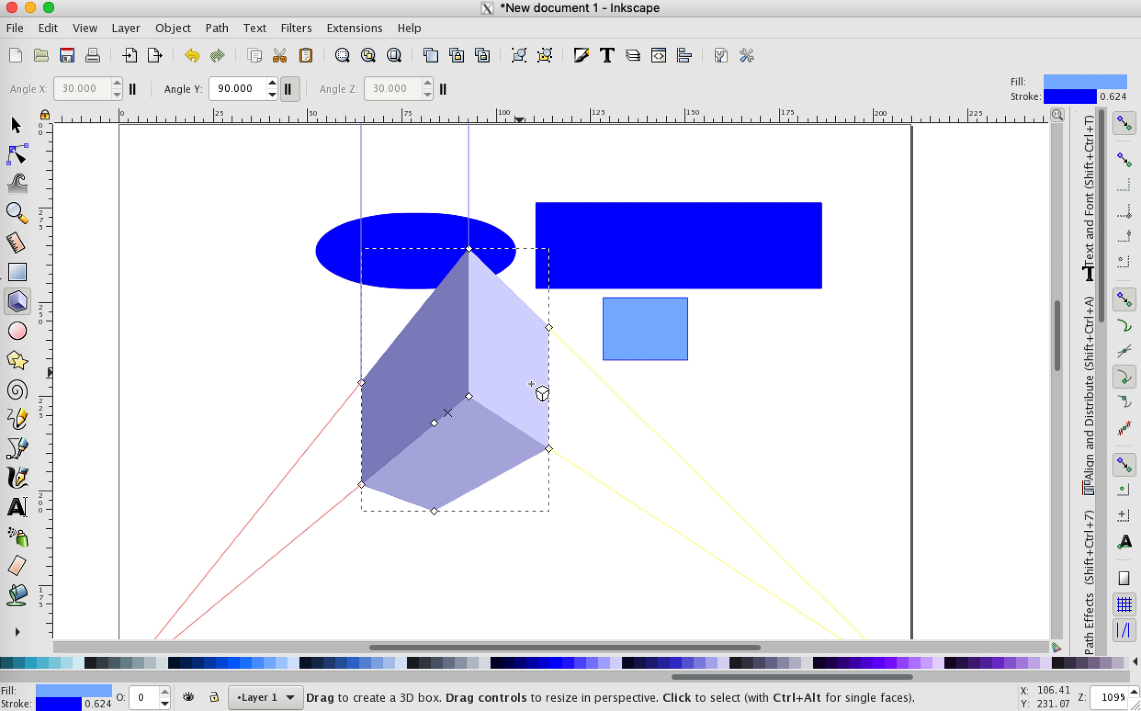
Reshape the 3D box by its corners to about 57 by 74 mm overall, and move it about 8 mm right and 7 mm up
left_click_drag(459, 402, 484, 401)
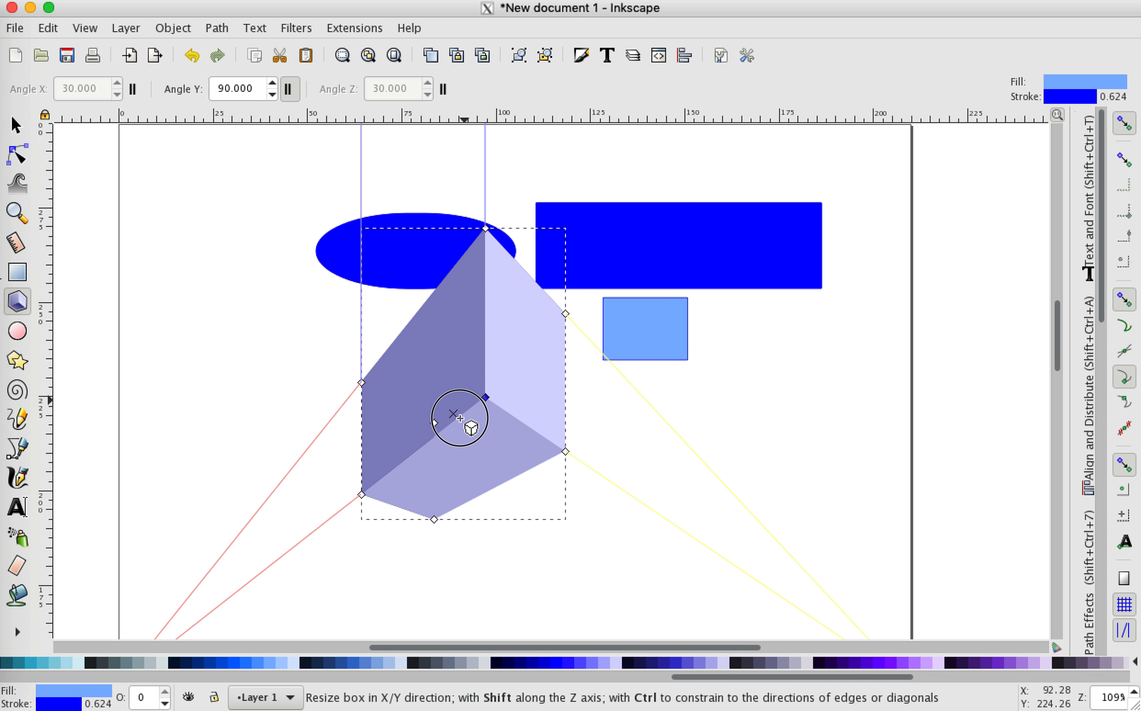
mouse_move(486, 228)
left_mouse_down()
mouse_move(479, 274)
mouse_move(495, 248)
left_mouse_up()
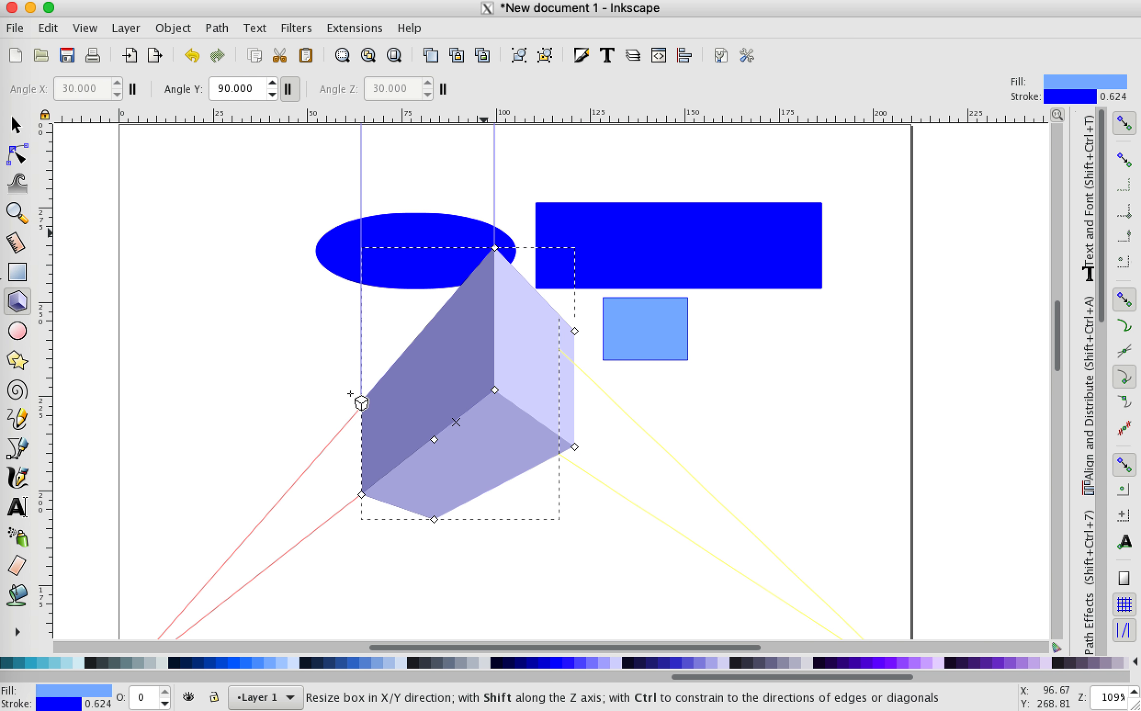
mouse_move(362, 404)
left_mouse_down()
mouse_move(355, 382)
mouse_move(358, 403)
left_mouse_up()
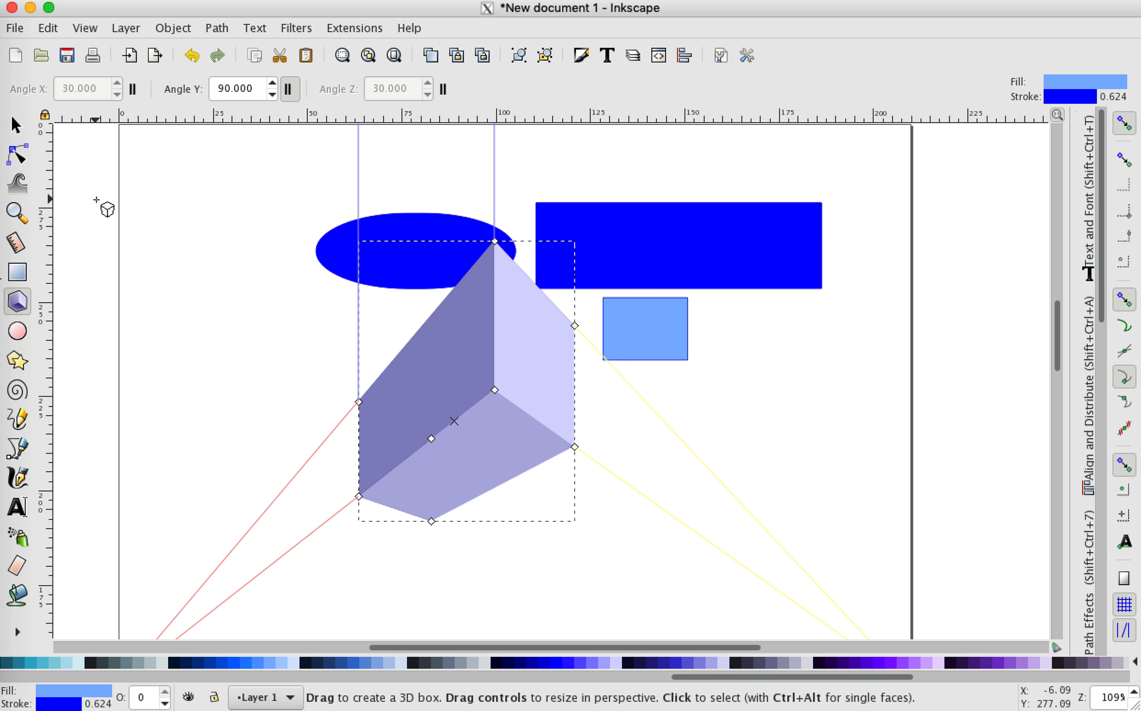
left_click(15, 126)
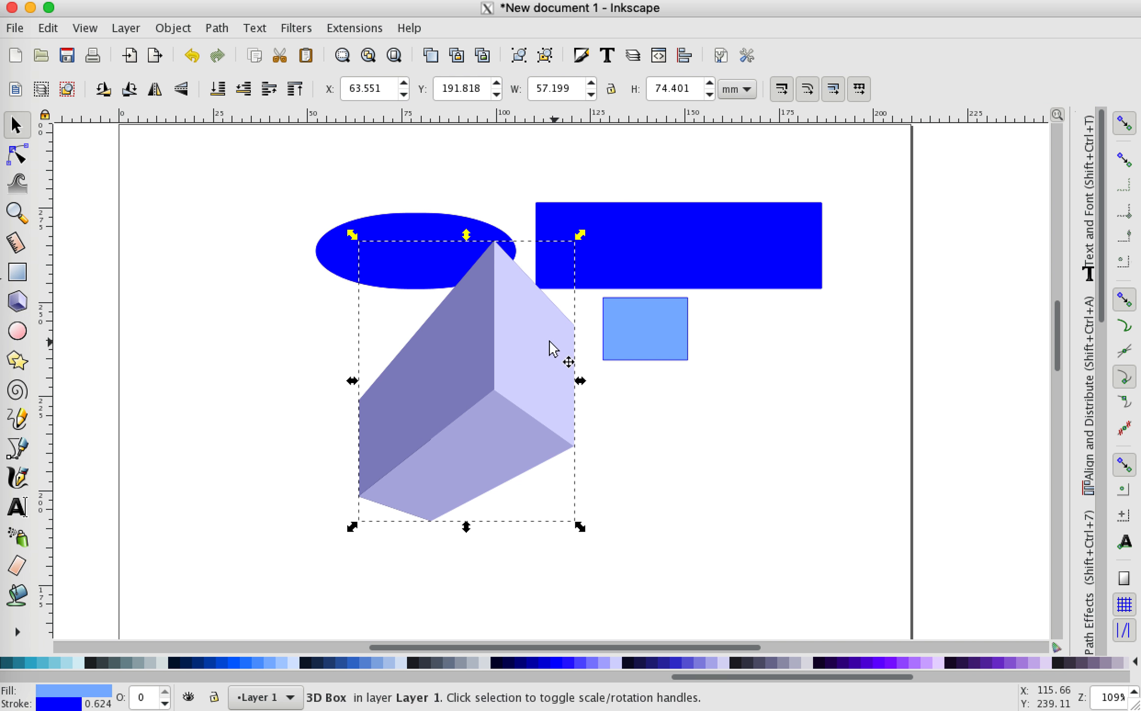
left_click_drag(529, 345, 558, 318)
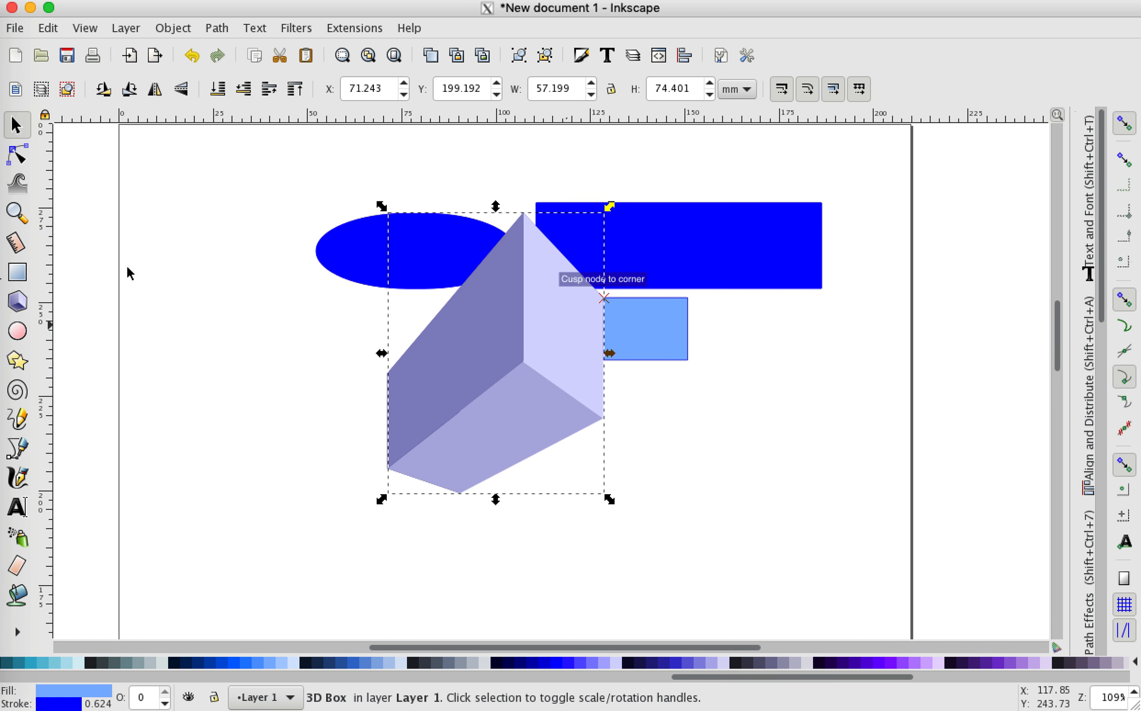
Select only the 3D box's light right-hand face and move it about 78 mm right and 8 mm down, away from the box
left_click(16, 155)
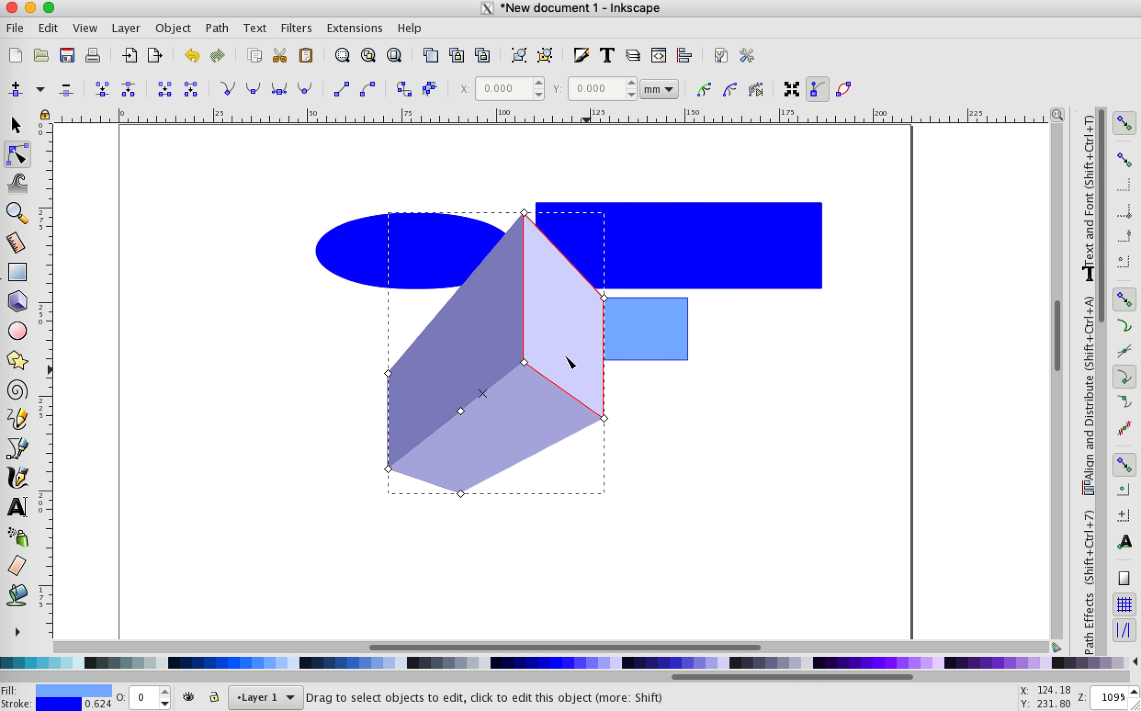
left_click(567, 326)
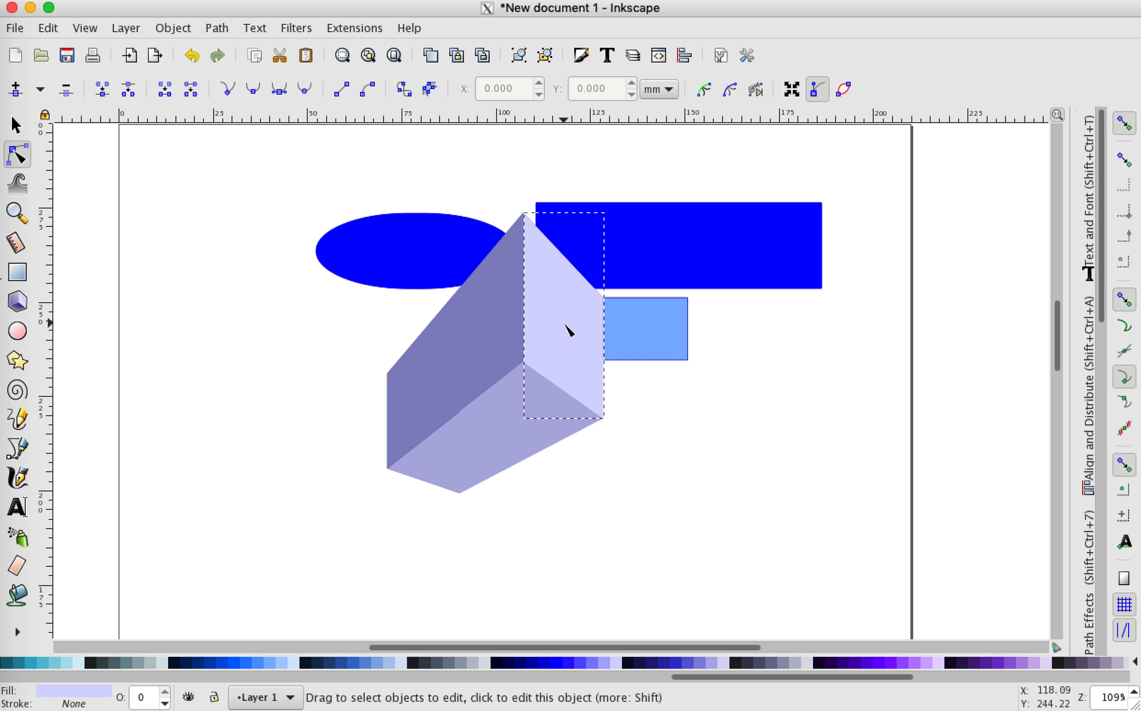
left_click(497, 345)
left_click(549, 434)
left_click(563, 318)
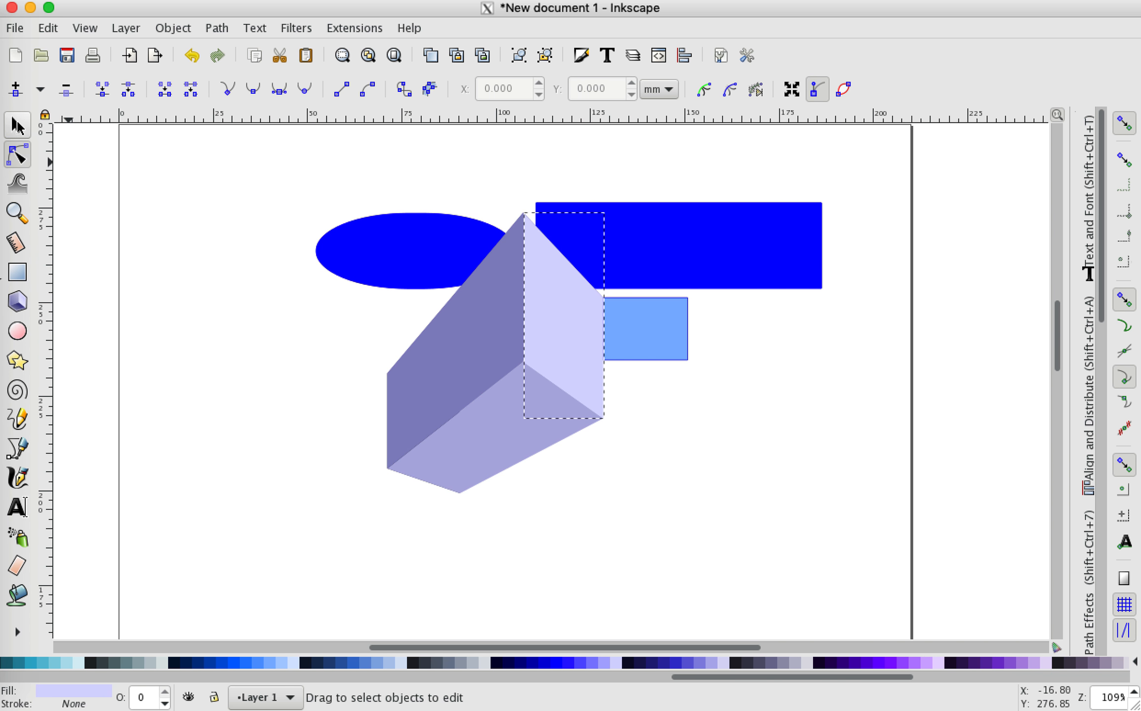
left_click(16, 126)
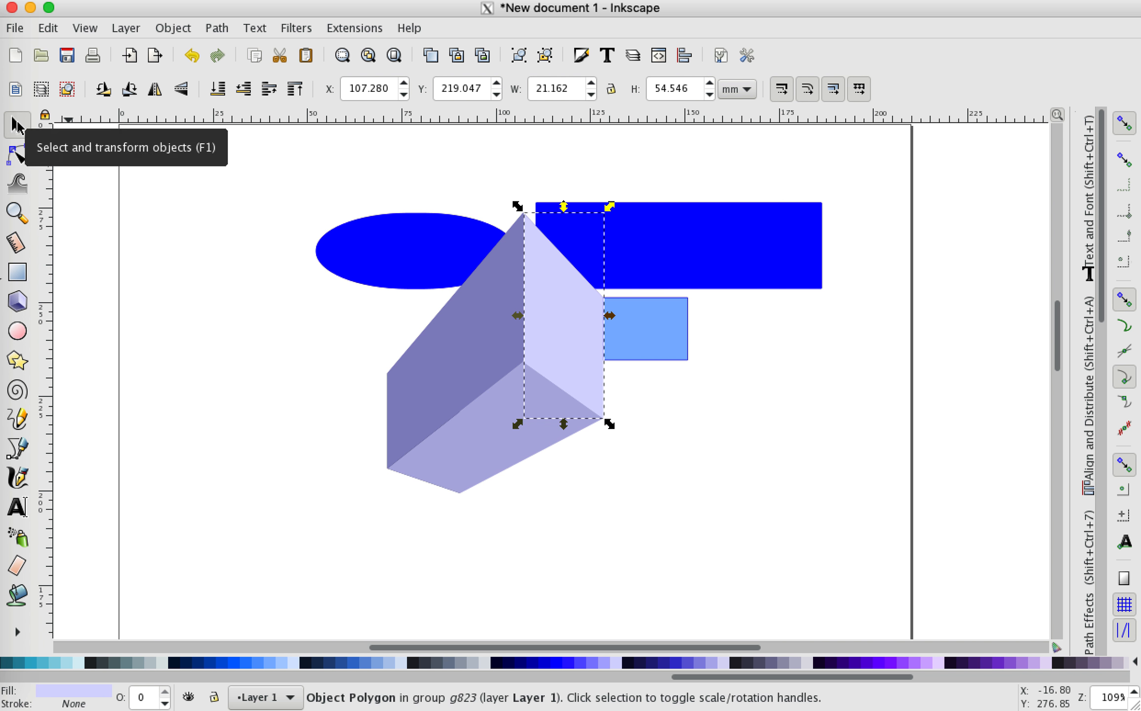
left_click_drag(575, 330, 861, 356)
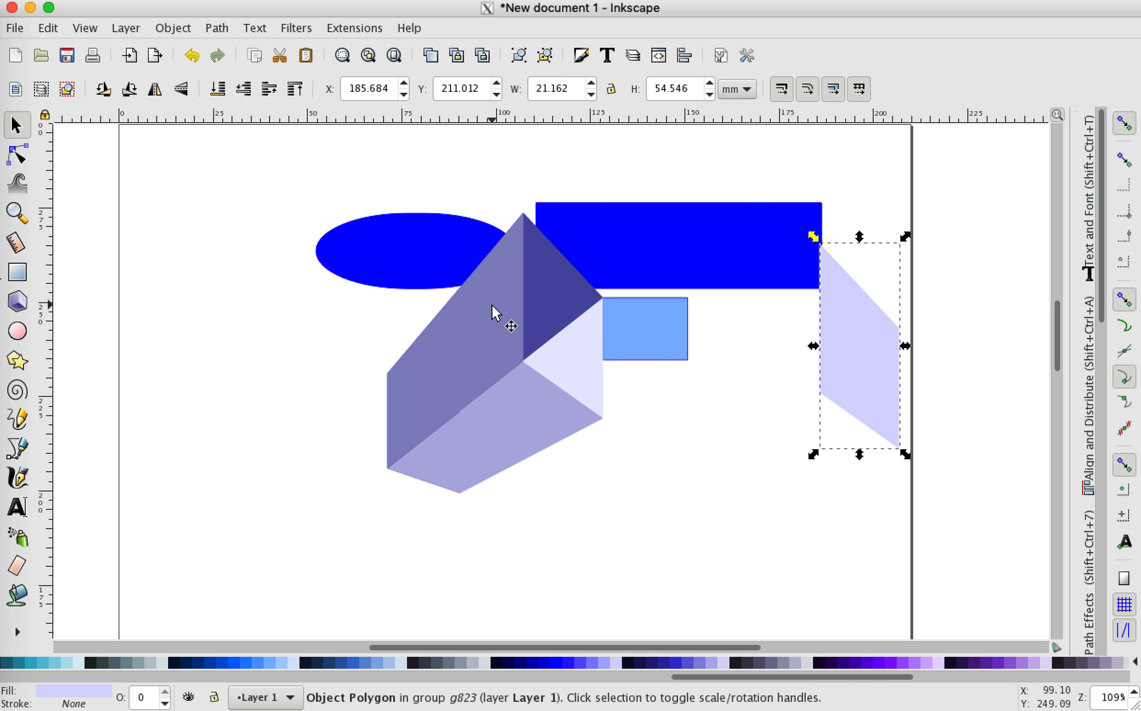
Select only the 3D box's left-hand face and move it about 61 mm left and 16 mm down, away from the box
left_click(493, 305)
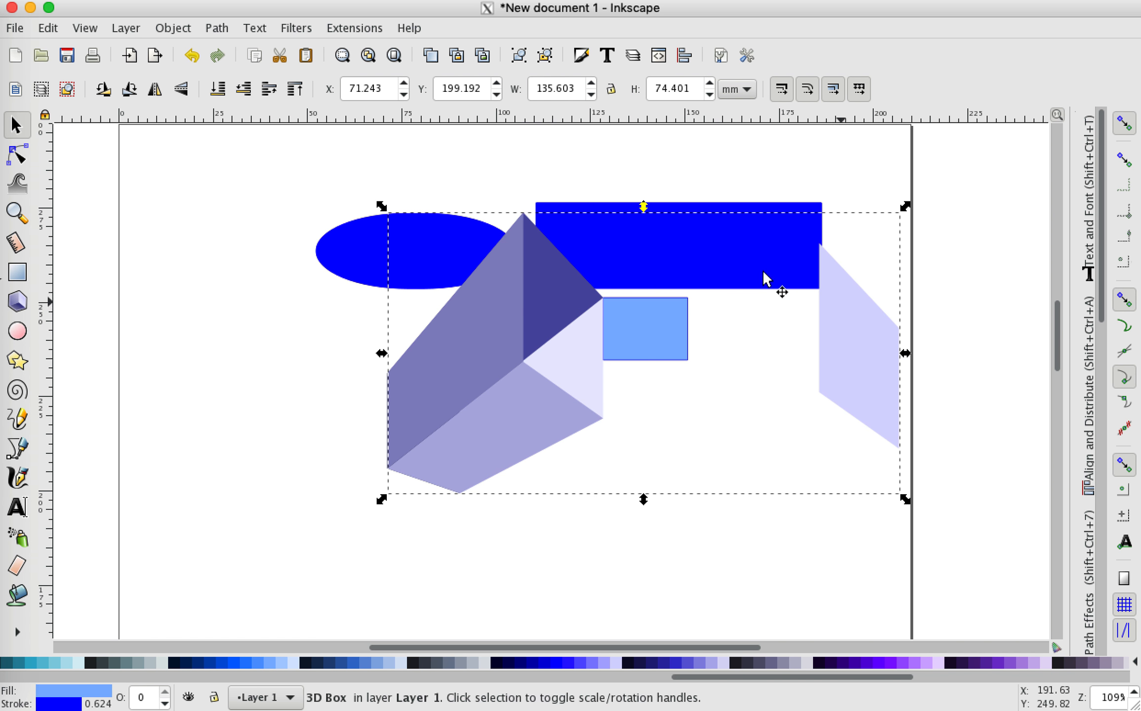
left_click(17, 157)
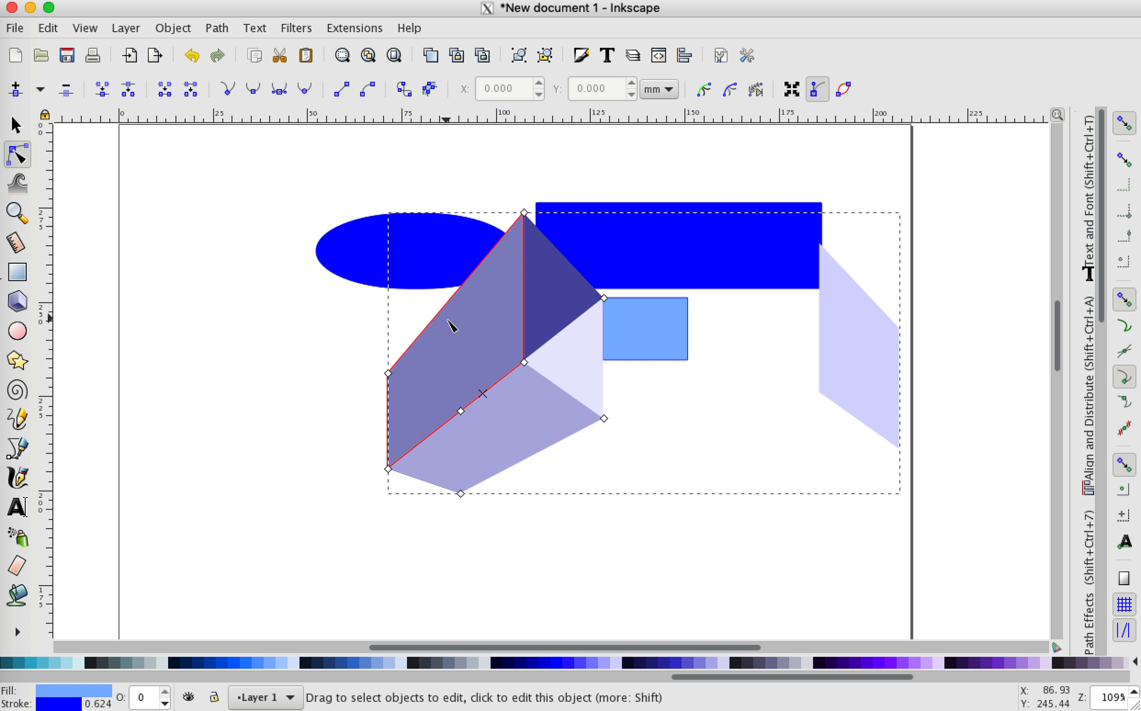
left_click(484, 348)
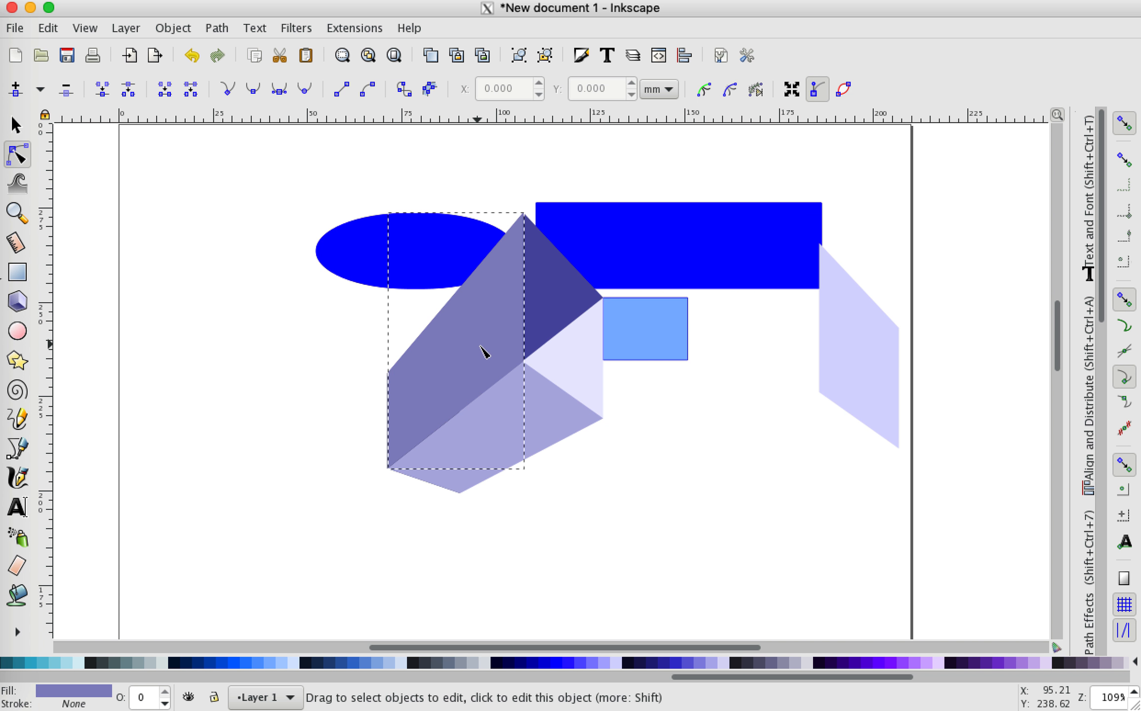
left_click(183, 28)
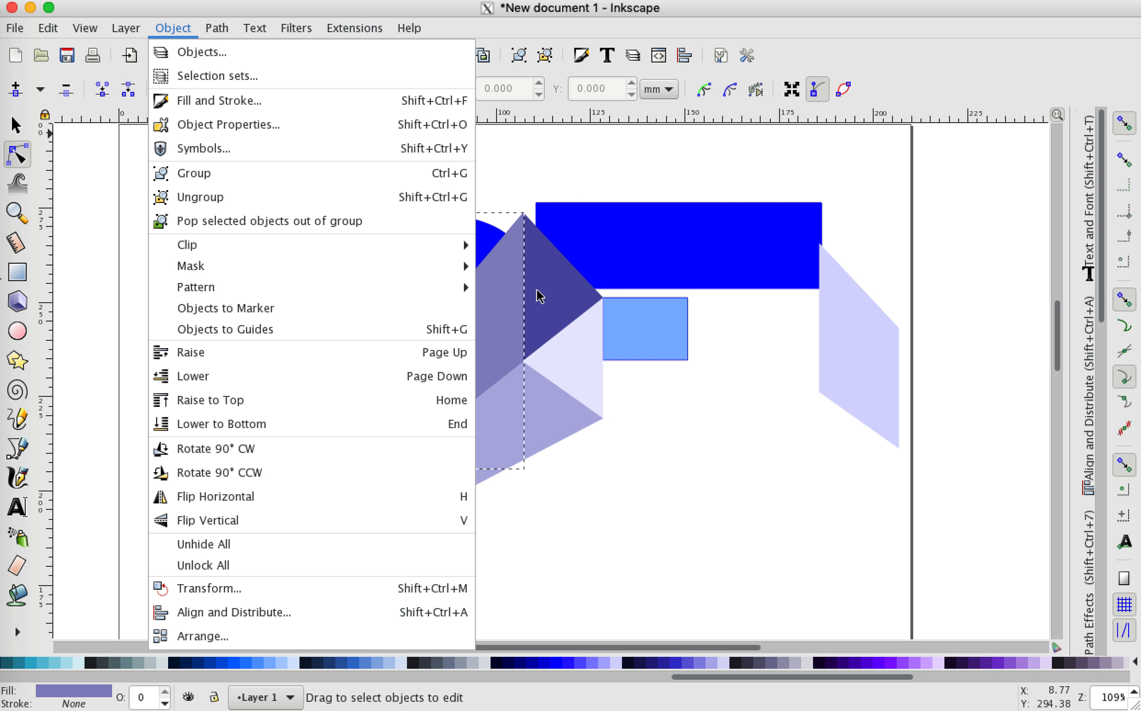
left_click(528, 291)
left_click(16, 125)
left_click_drag(469, 341, 239, 401)
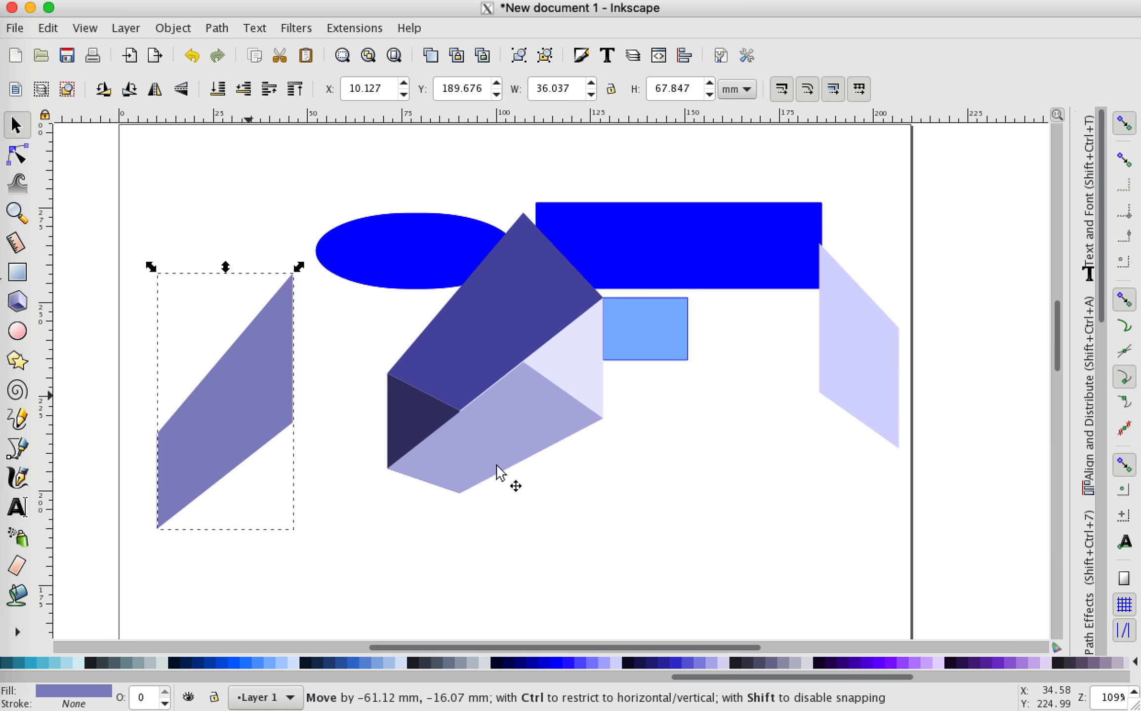
Select only the 3D box's bottom face and move it about 55 mm right and 29 mm down, away from the box
left_click(505, 431)
left_click(18, 155)
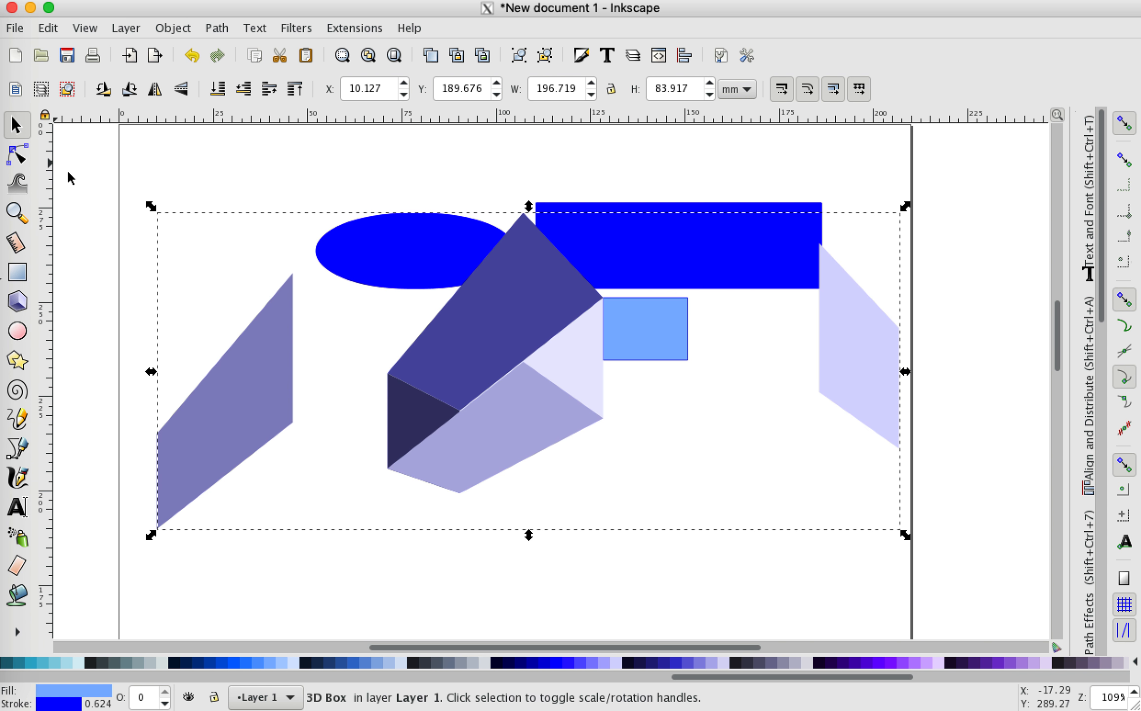
left_click(517, 440)
key("s")
left_click_drag(517, 439, 722, 552)
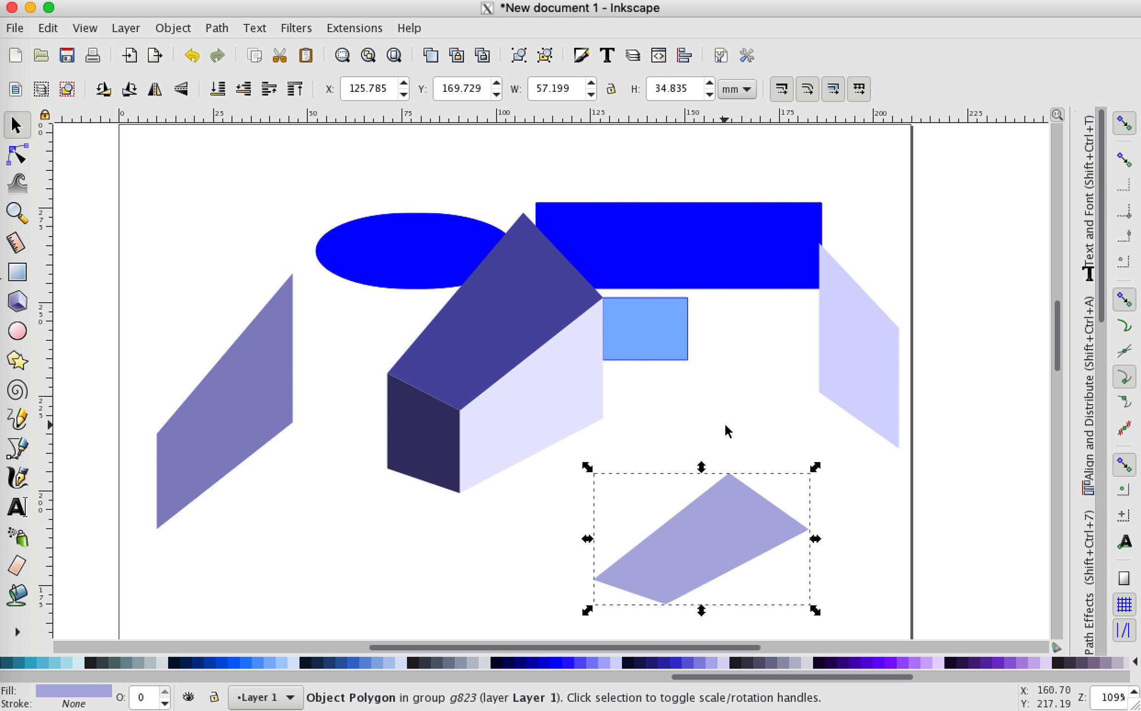